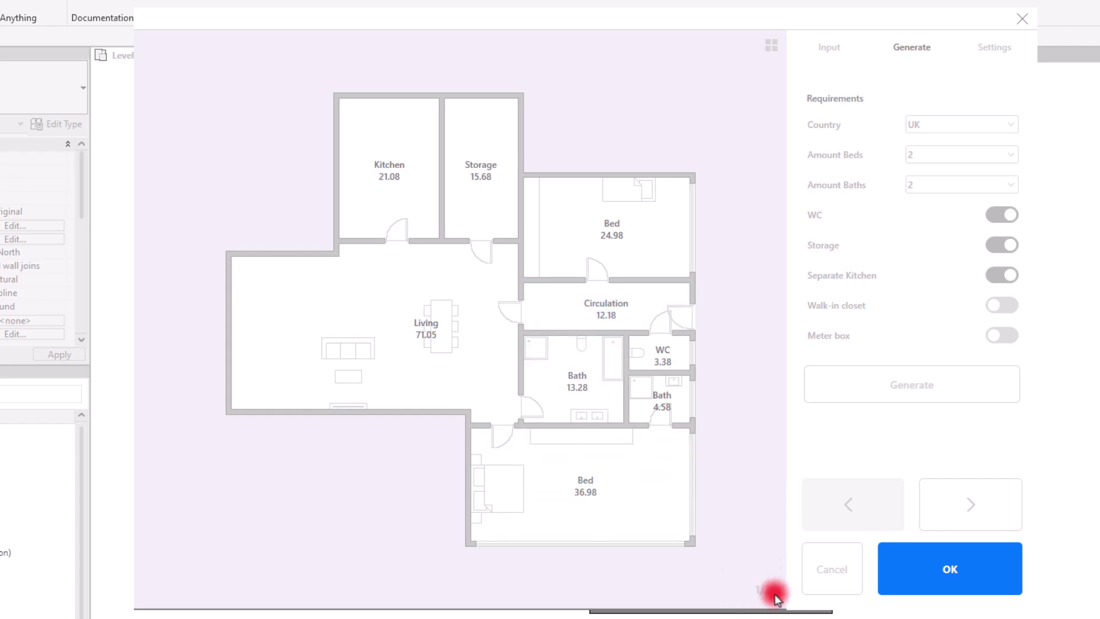
Step: Step forward twice through the generated two-bed, two-bath layout options
left_click(980, 504)
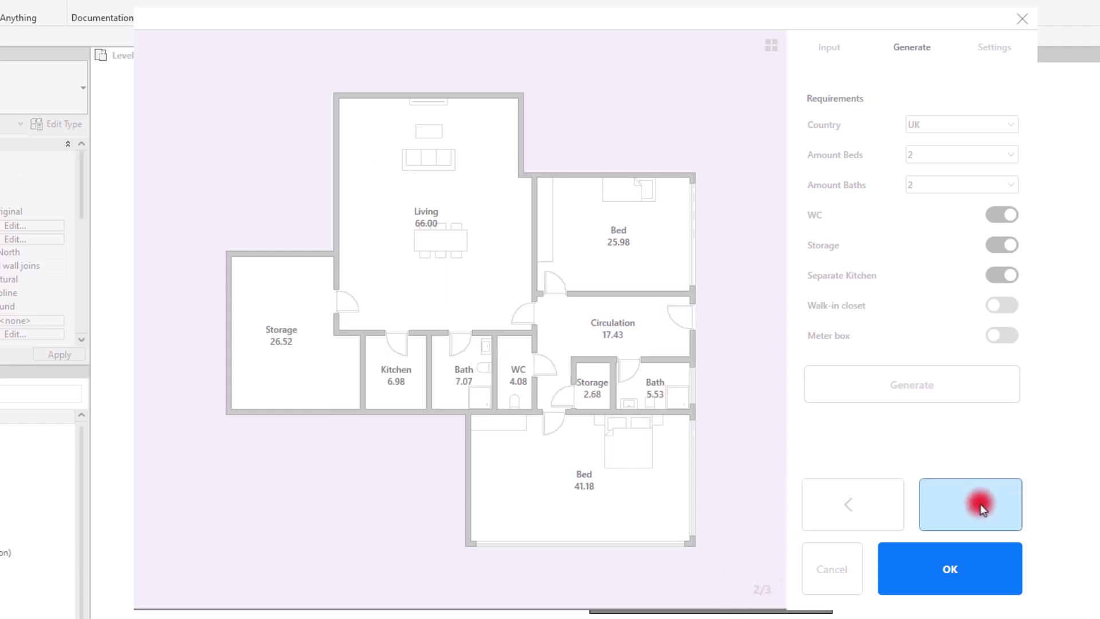
left_click(981, 503)
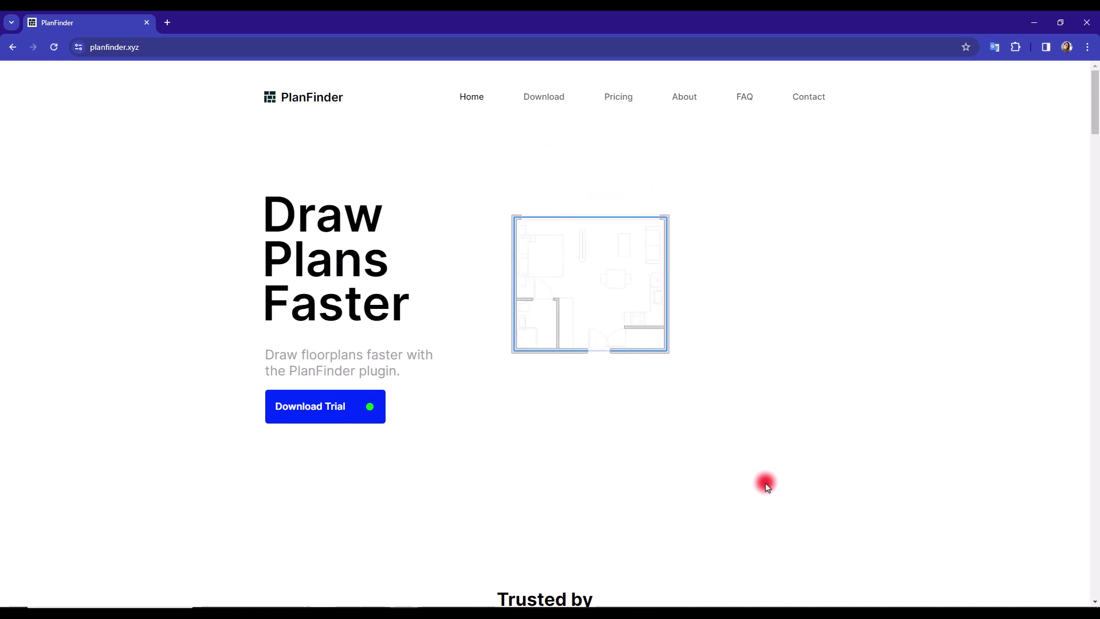
Step: Go to the Download Trial page and scroll to the Revit Installation Instructions section
left_click(307, 410)
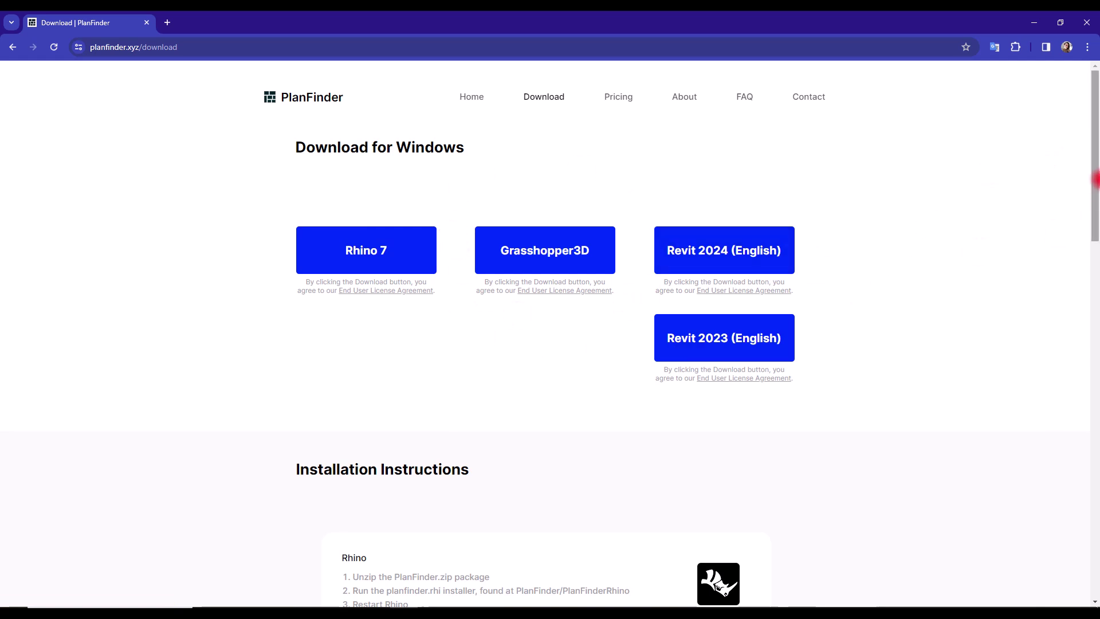
left_click_drag(1096, 155, 1095, 275)
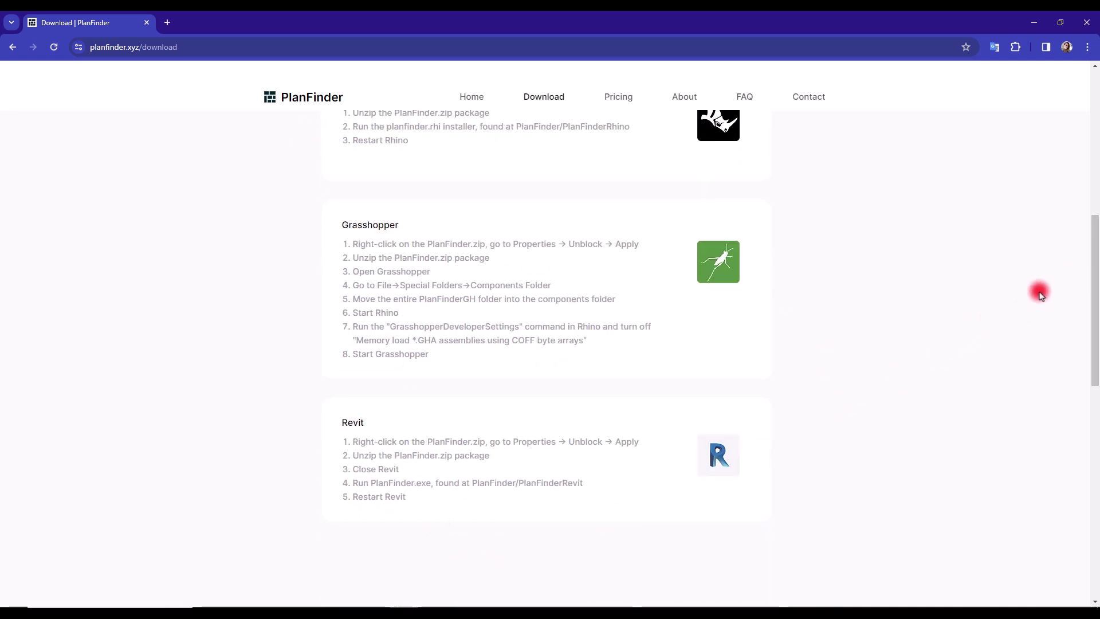
scroll(1089, 290, "down", 1)
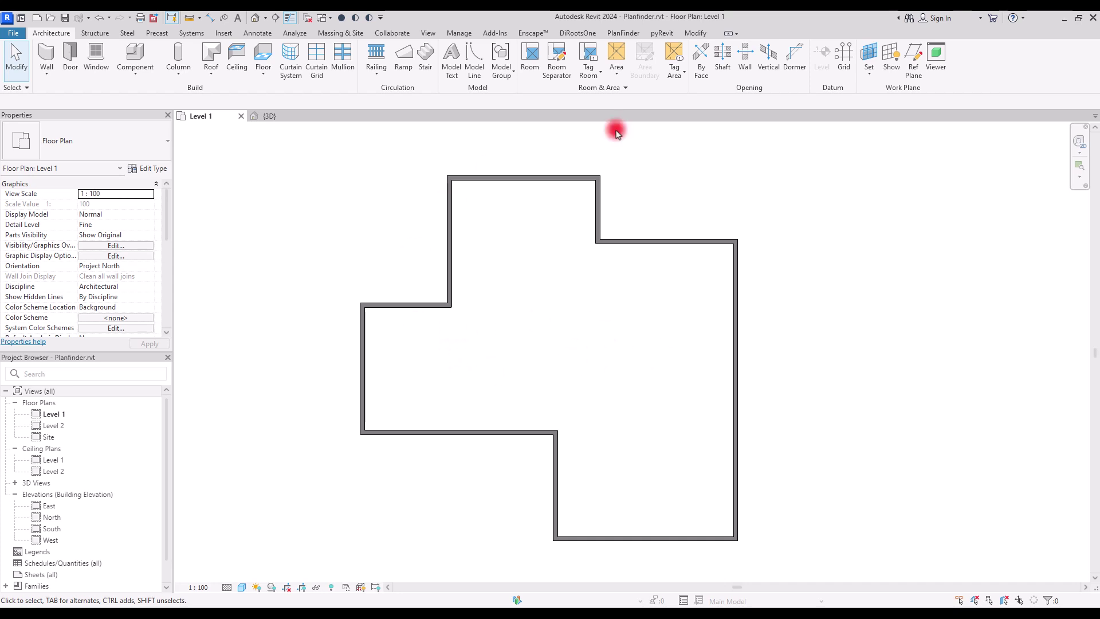
Step: Start PlanFinder's Generate command and pick a point inside the walled area
left_click(627, 34)
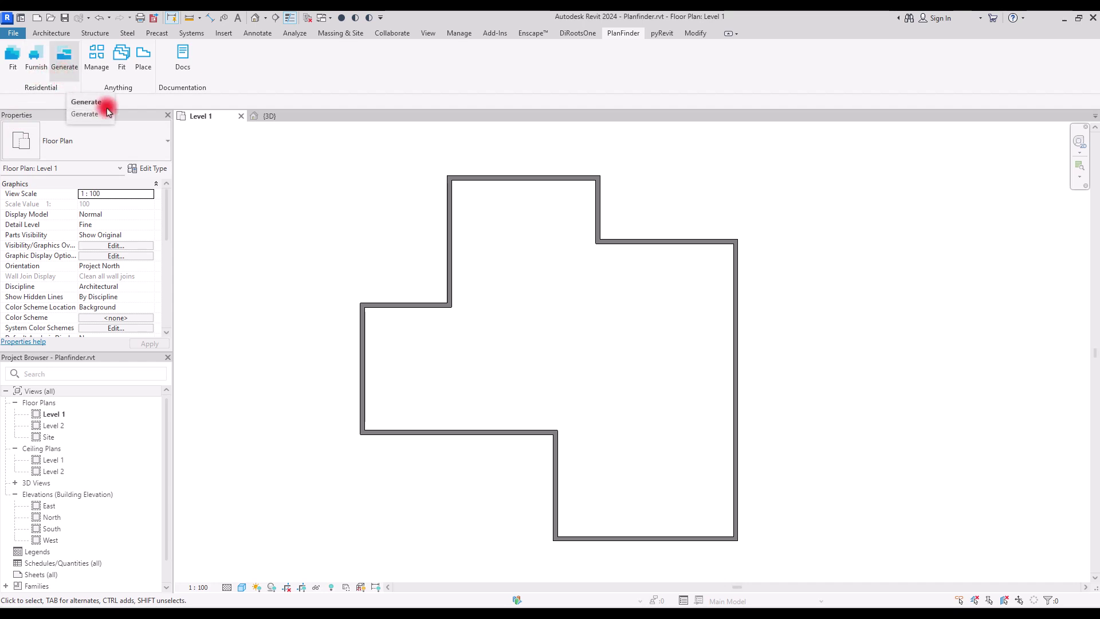
left_click(60, 56)
left_click(571, 324)
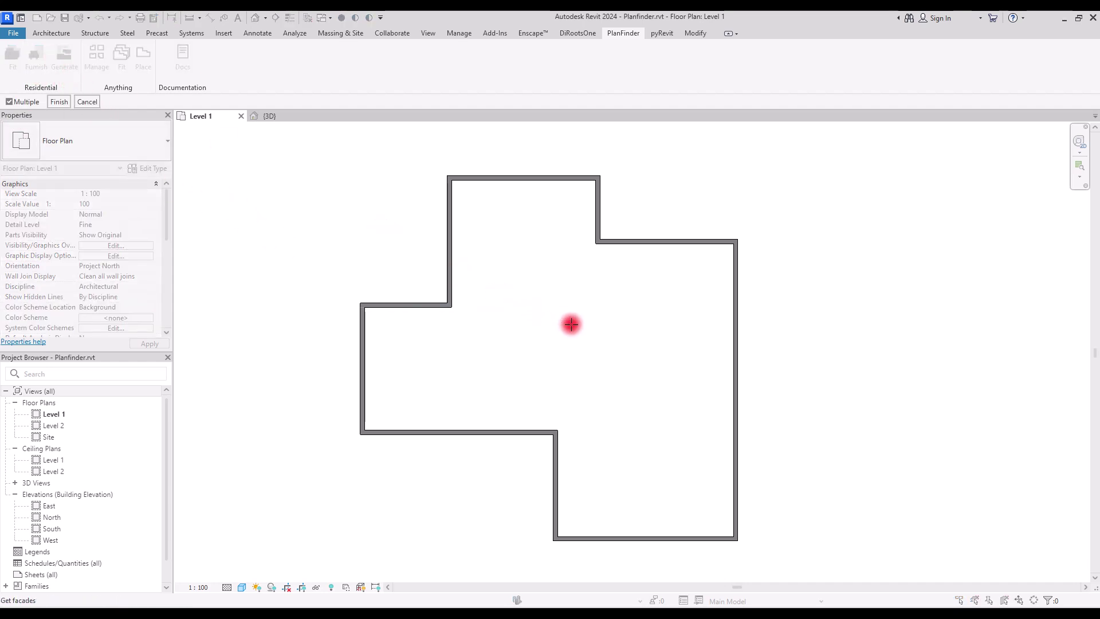
Step: Mark the right and bottom exterior walls as facades, then pick the plan's entrance
left_click(734, 319)
left_click(670, 539)
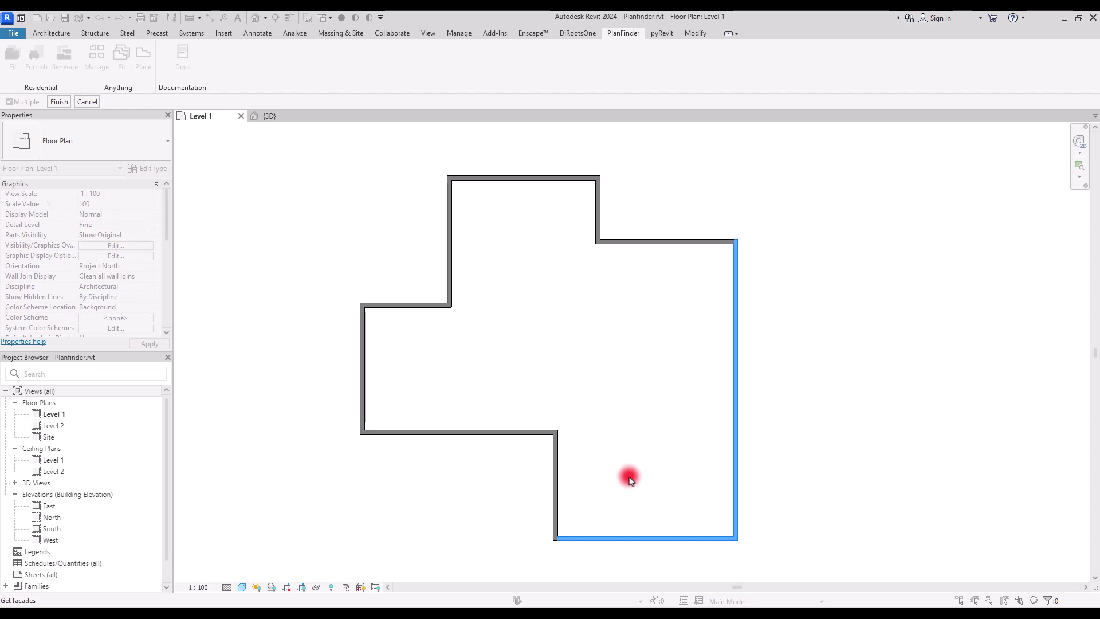
left_click(59, 102)
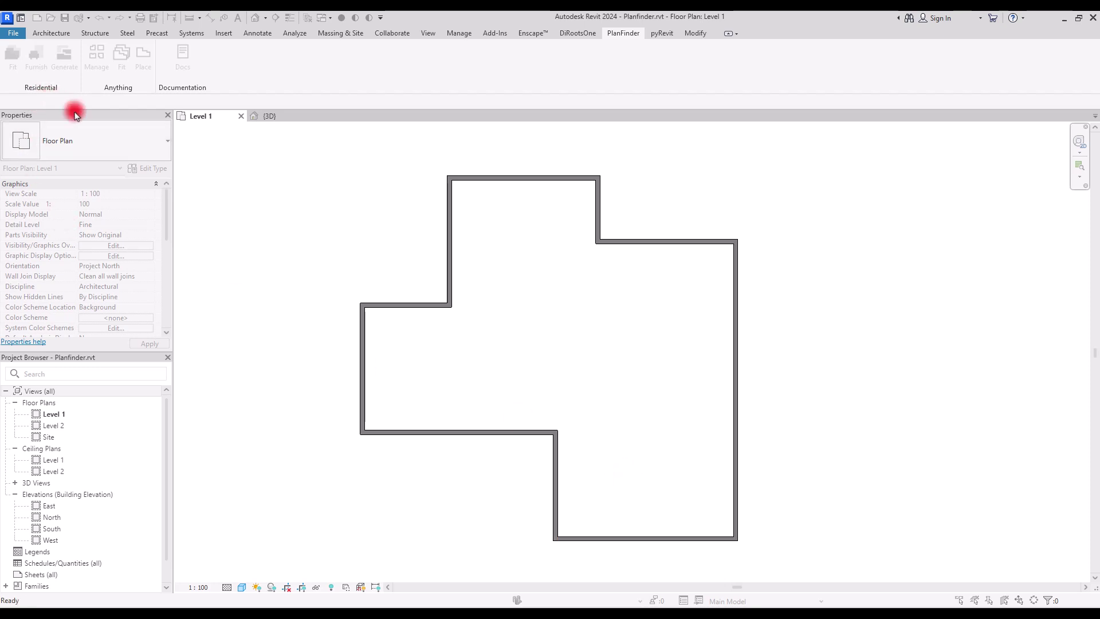
left_click(632, 355)
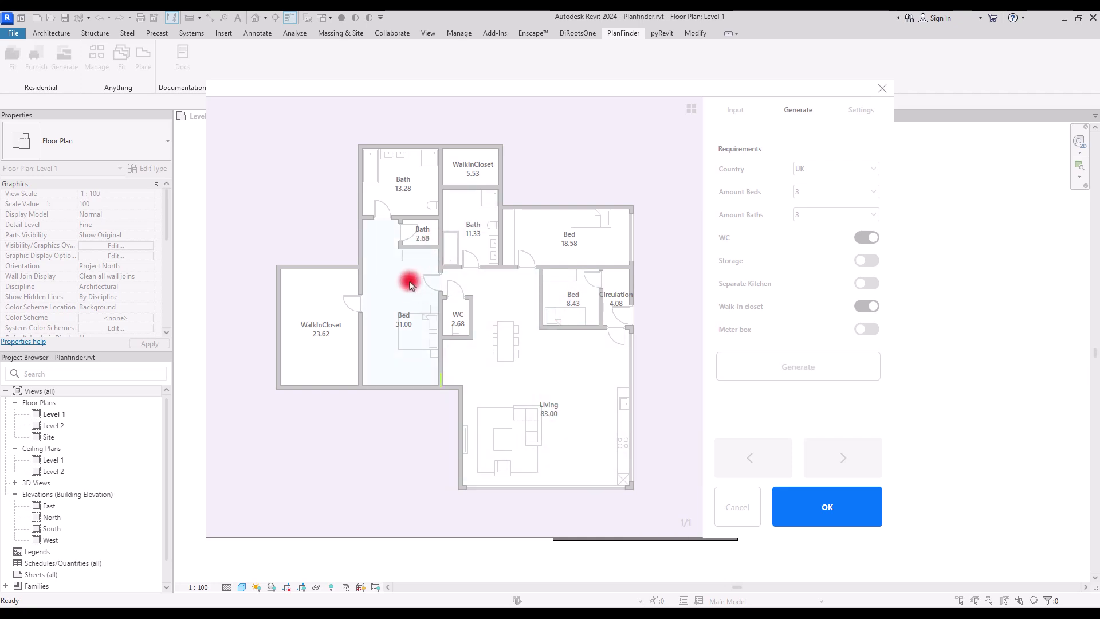
Step: Set 2 beds and 2 baths, enable Storage and Separate Kitchen, and regenerate the layouts
left_click(422, 189)
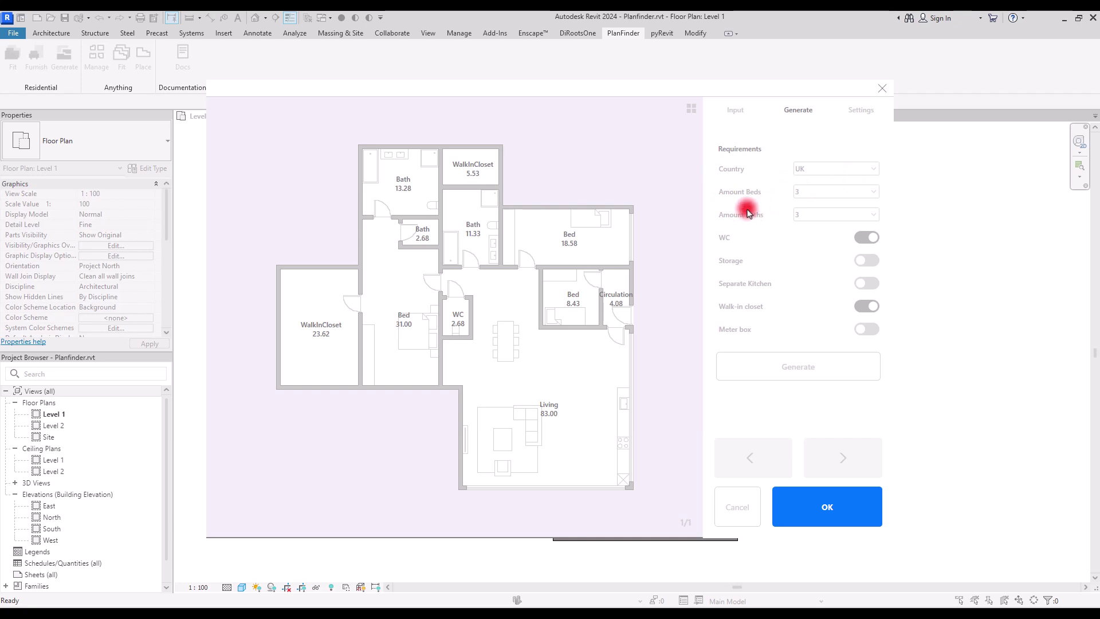
left_click(837, 195)
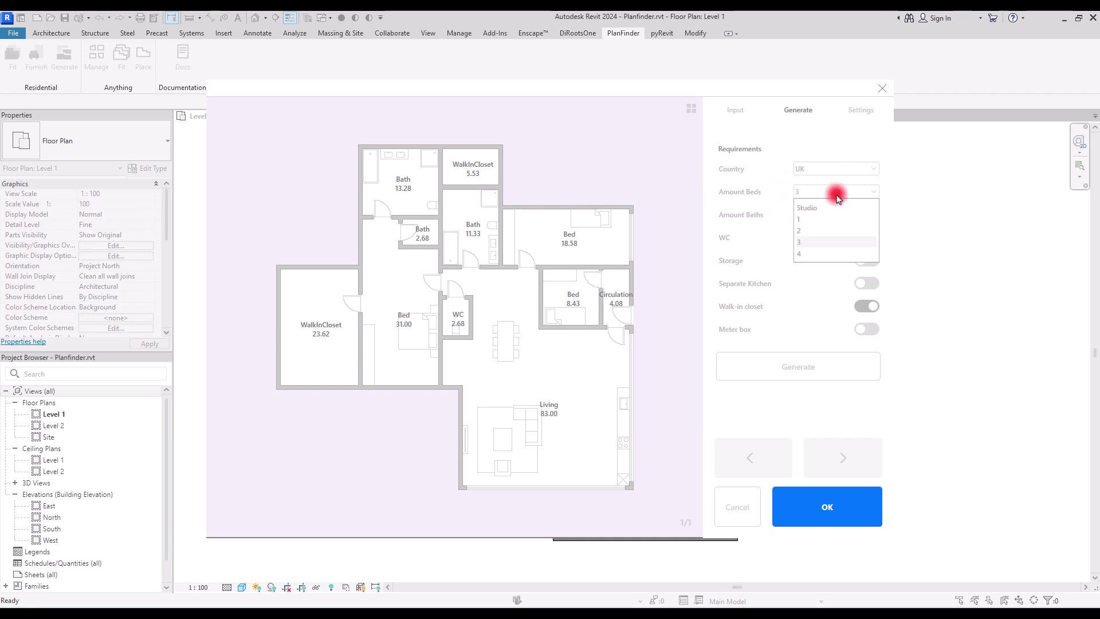
left_click(813, 232)
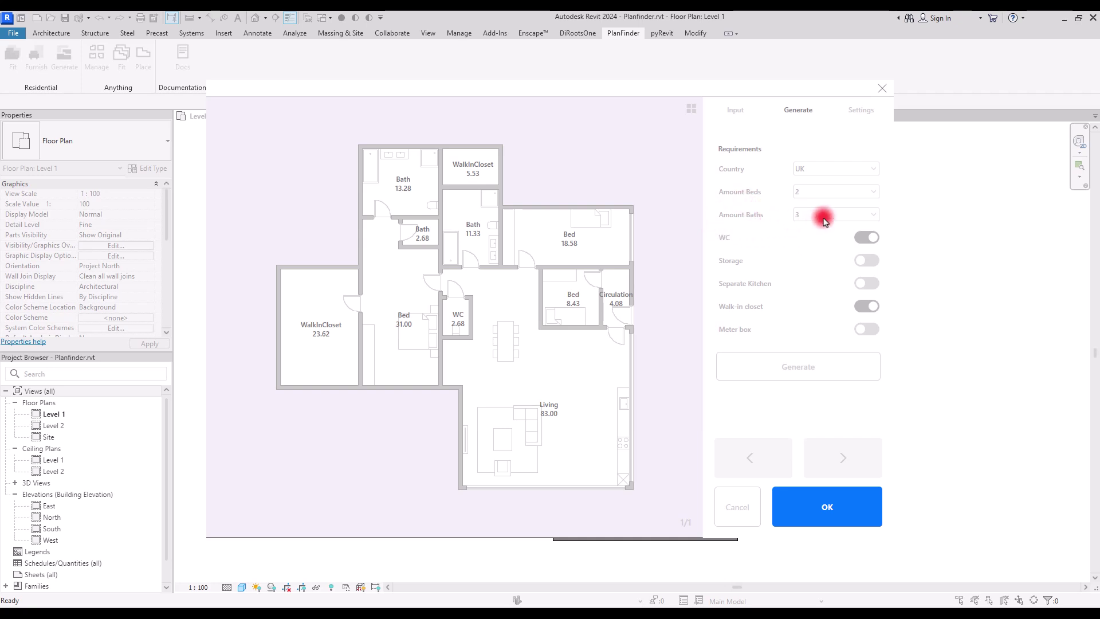
left_click(825, 218)
left_click(814, 237)
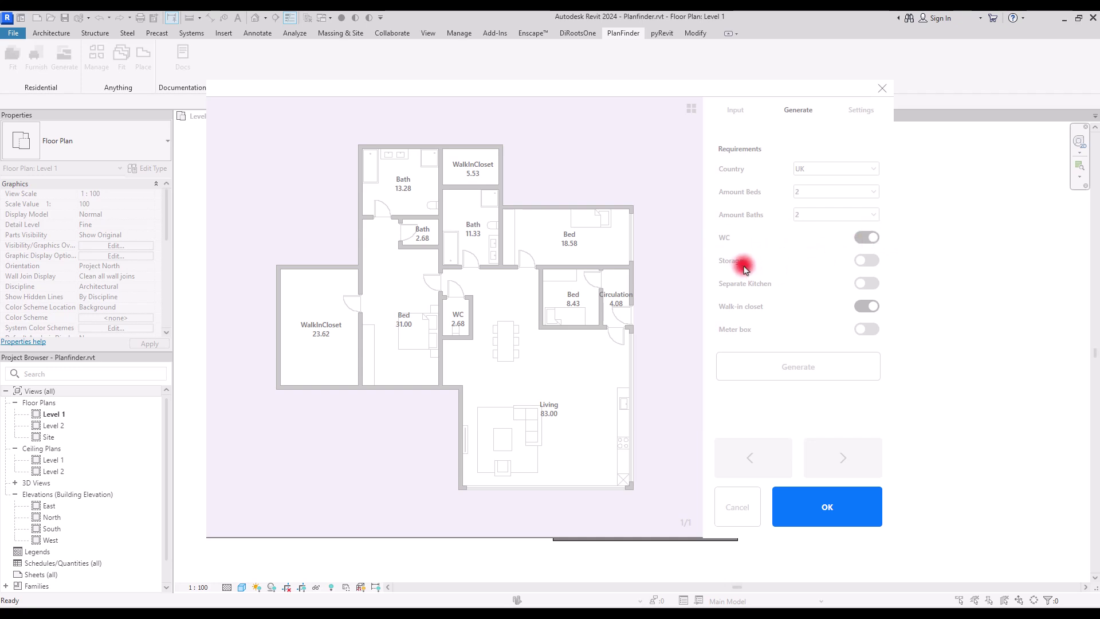
left_click(868, 261)
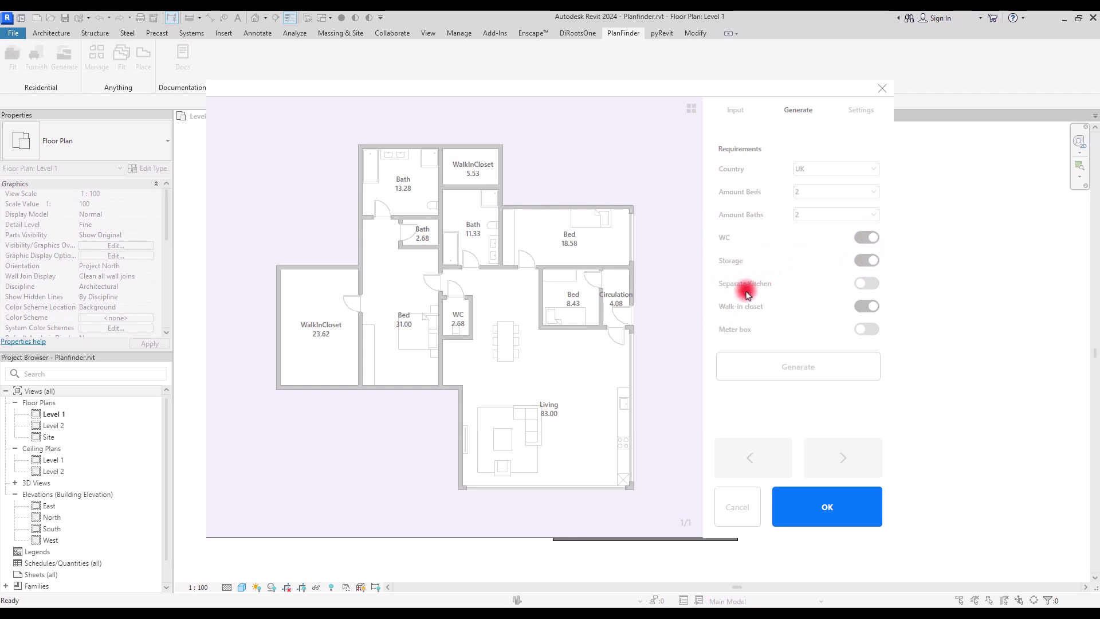
left_click(867, 285)
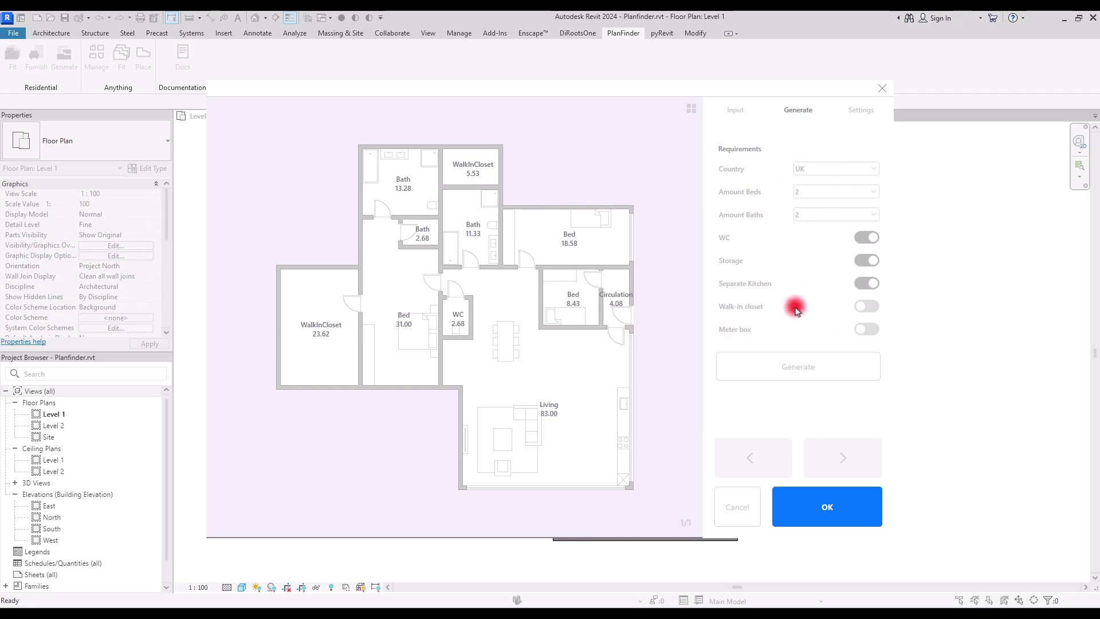
left_click(826, 366)
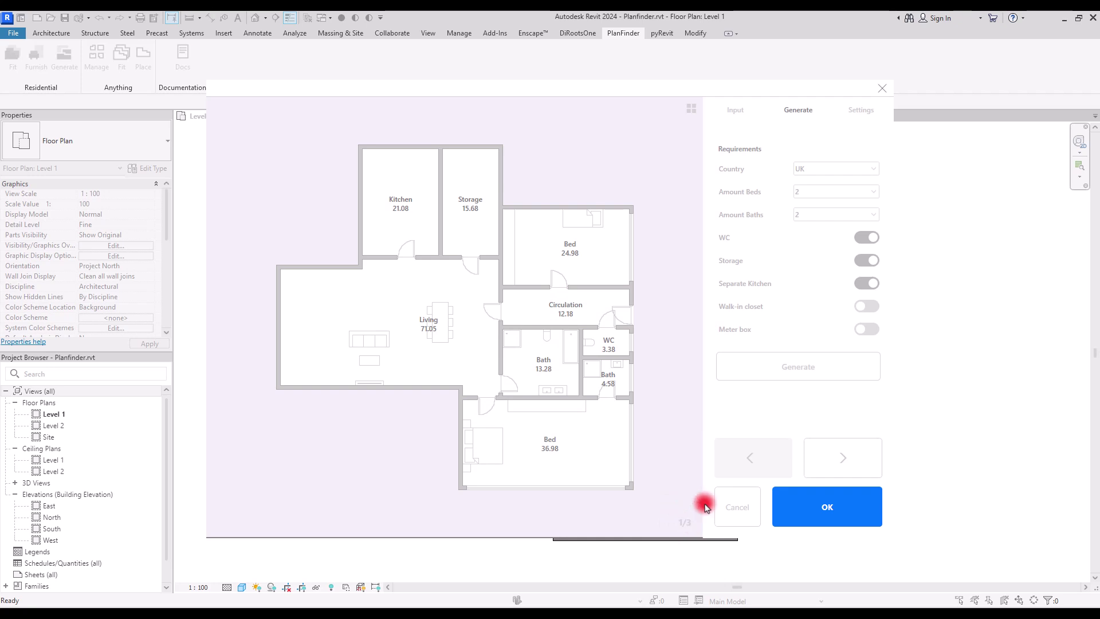
Step: Browse to layout 2/3 with the 66.00 Living room and accept it into the model
left_click(850, 460)
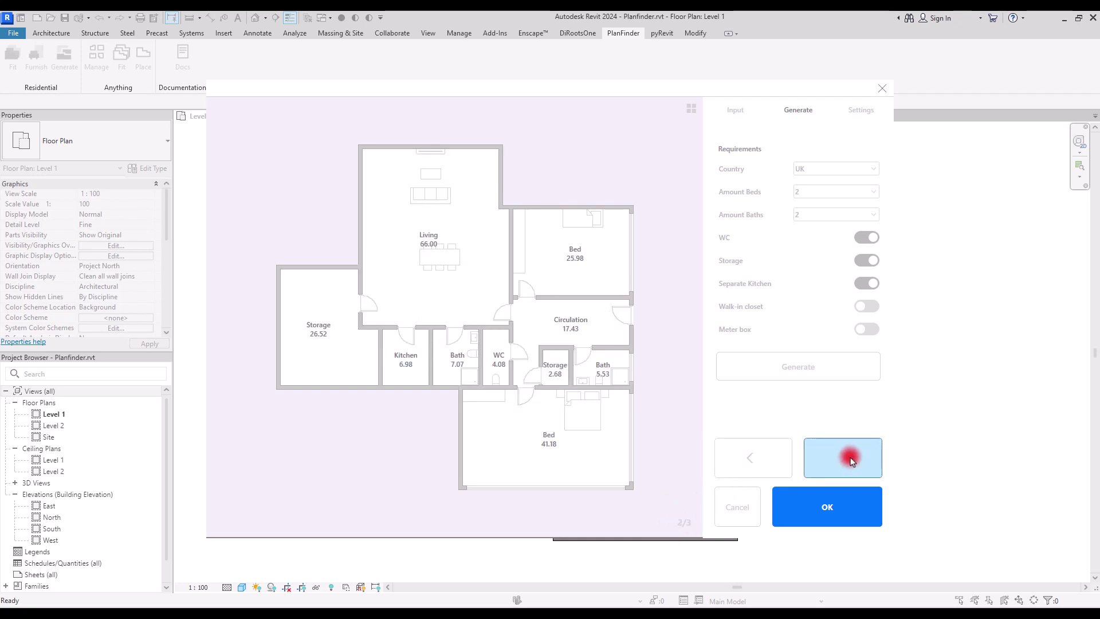
left_click(850, 460)
left_click(755, 460)
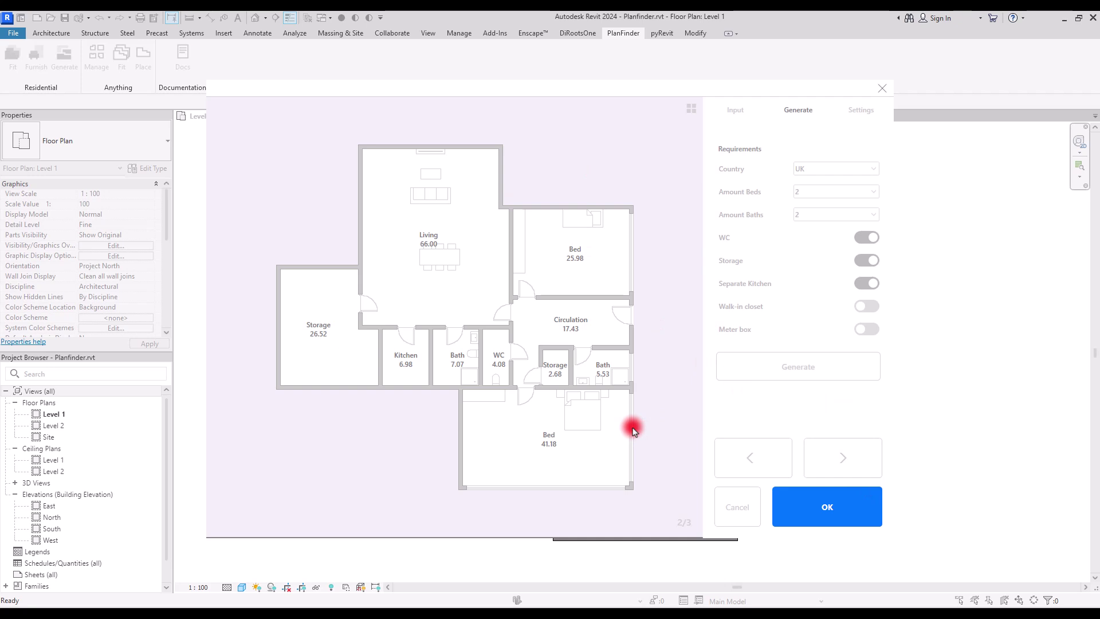
left_click(835, 504)
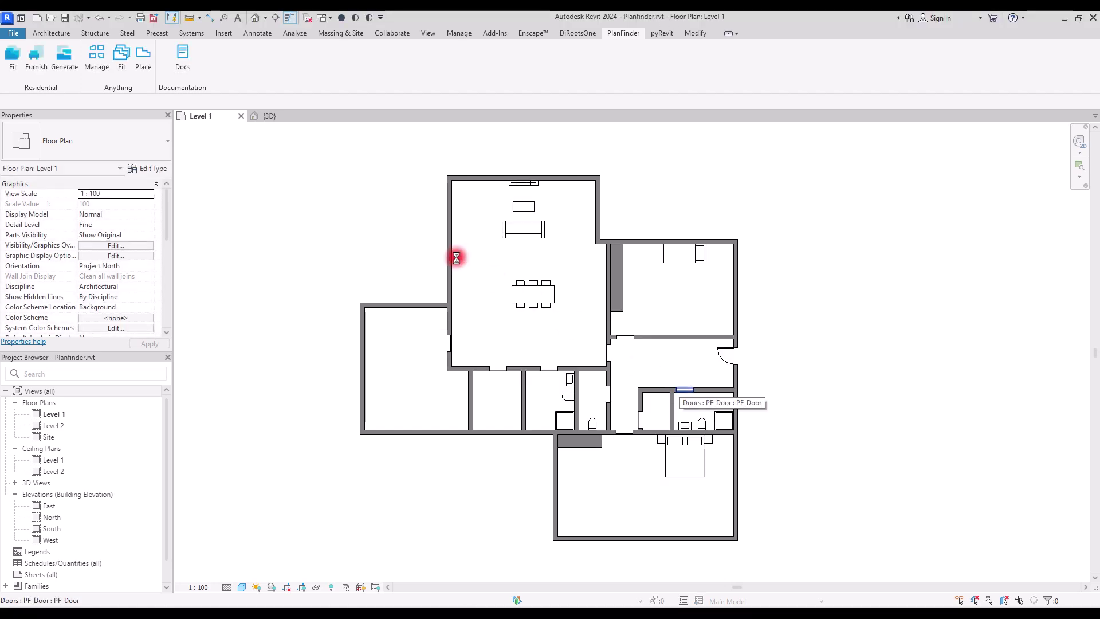
Step: Window-select the generated plan, open a section-boxed 3D view, and orbit it to an angle
left_click_drag(319, 151, 810, 585)
left_click(372, 75)
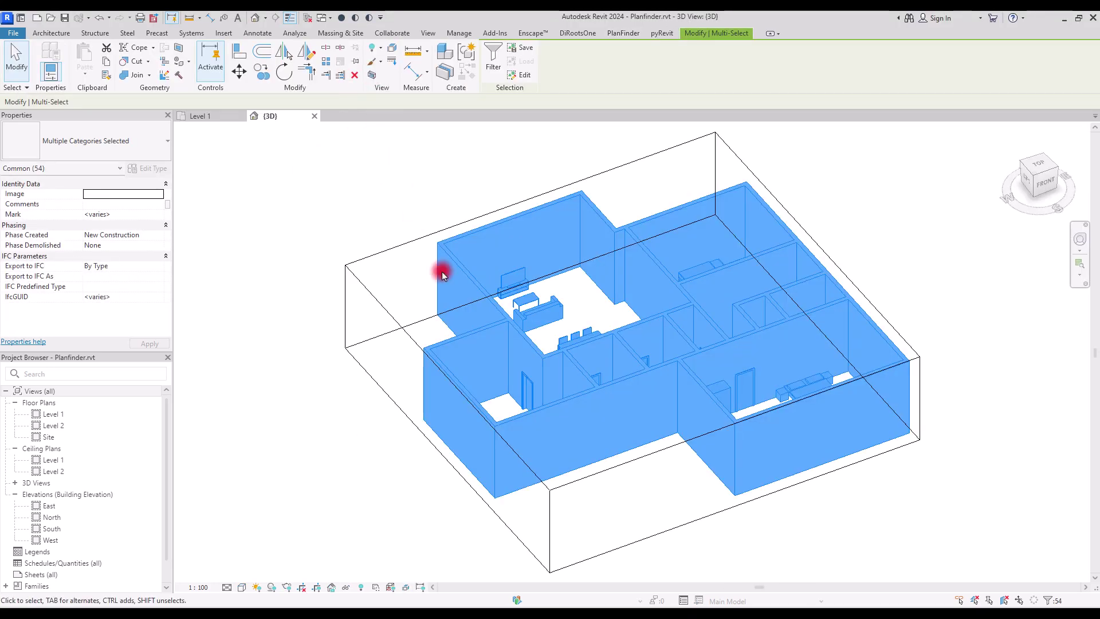
left_click(442, 269)
middle_click_drag(442, 270, 343, 491, "shift")
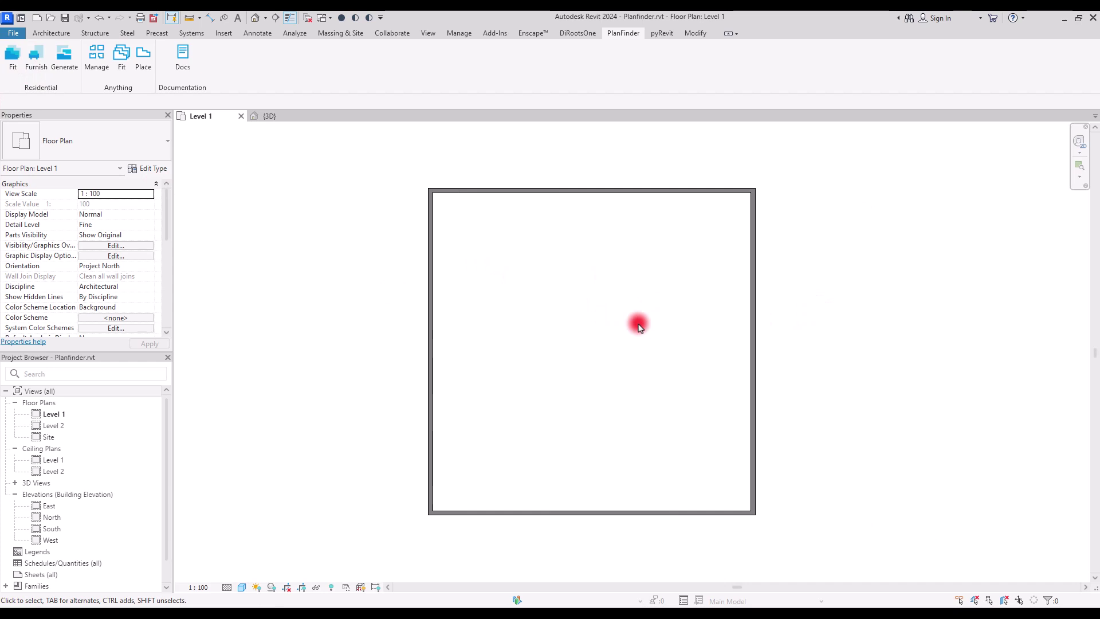
Step: Start a new PlanFinder fit by picking a point inside the square walled room
middle_click_drag(617, 349, 665, 342)
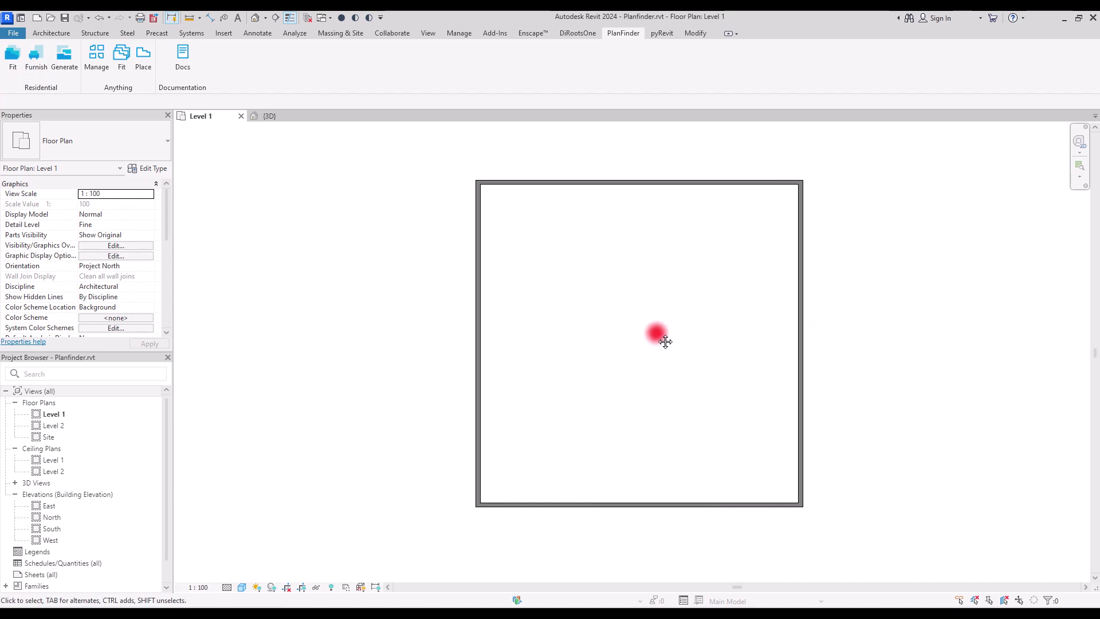
left_click(20, 65)
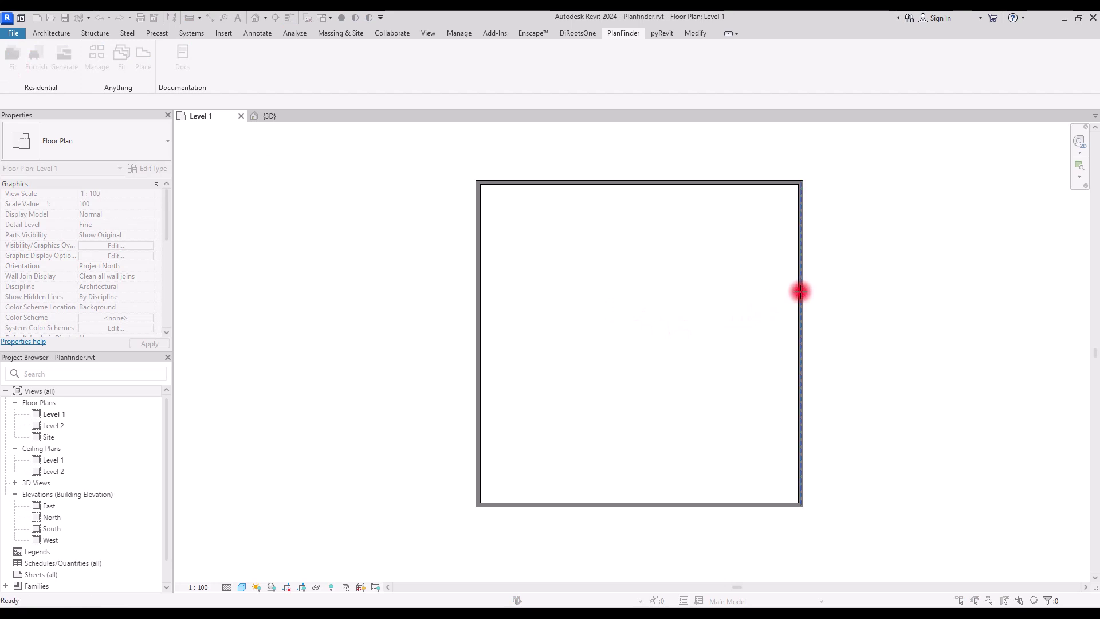
left_click(667, 305)
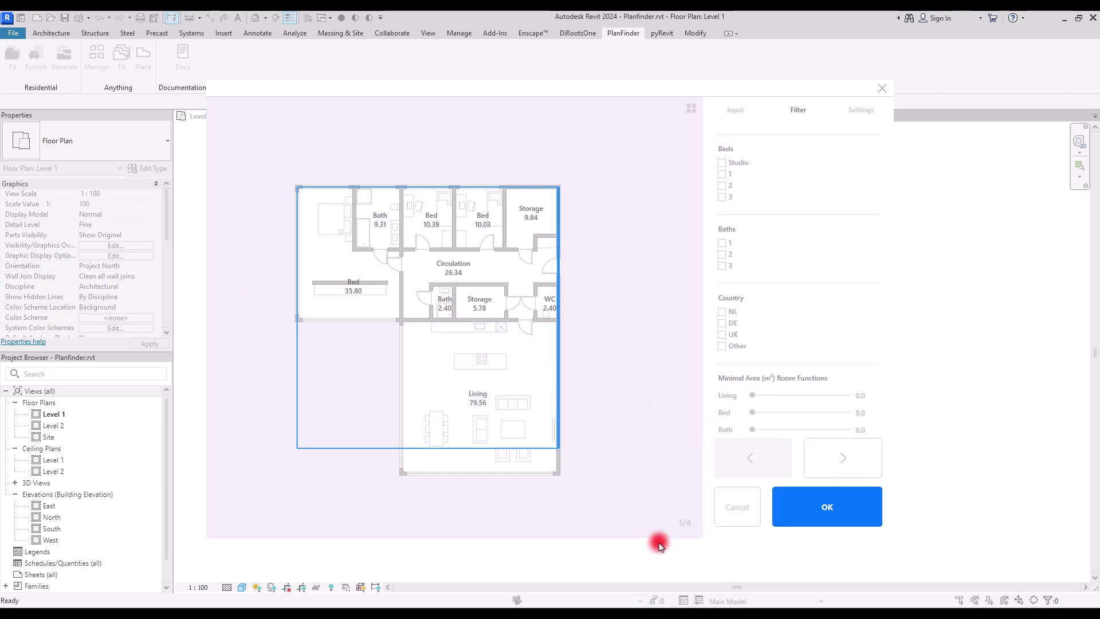
Step: Page through layouts 3/4 and 4/4, then return to option 2/4 with the 79.56 living room
left_click(859, 464)
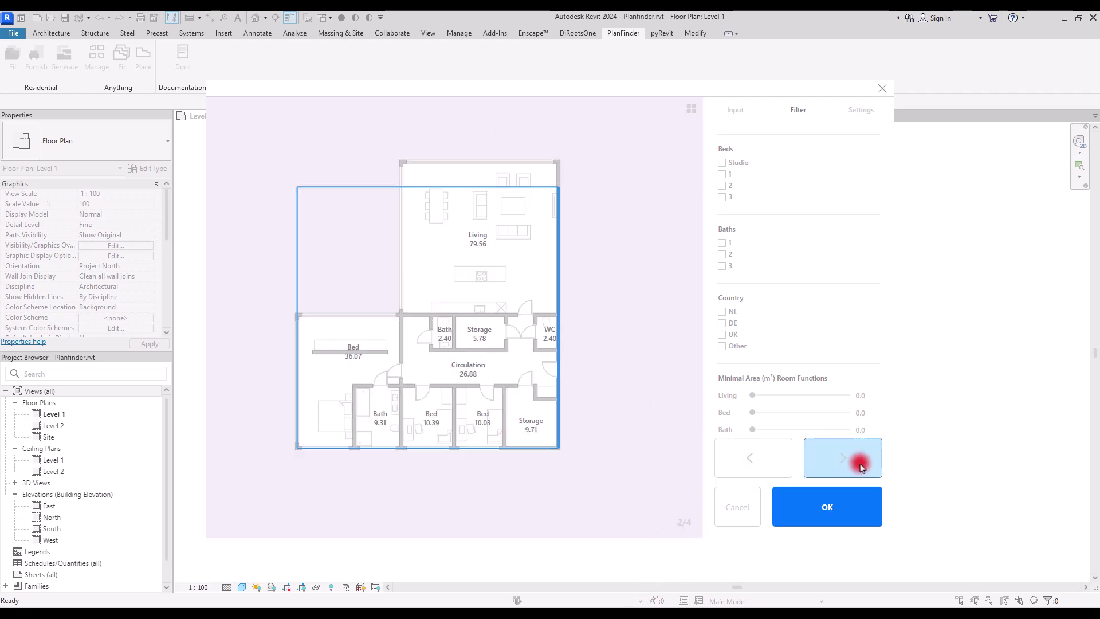
left_click(861, 467)
left_click(861, 467)
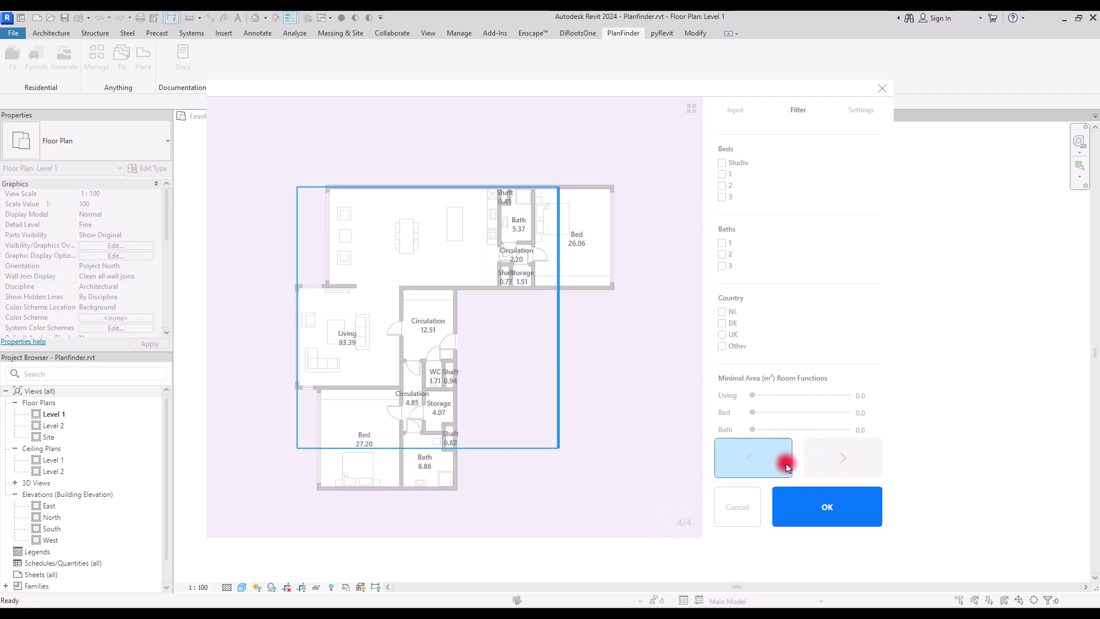
left_click(753, 465)
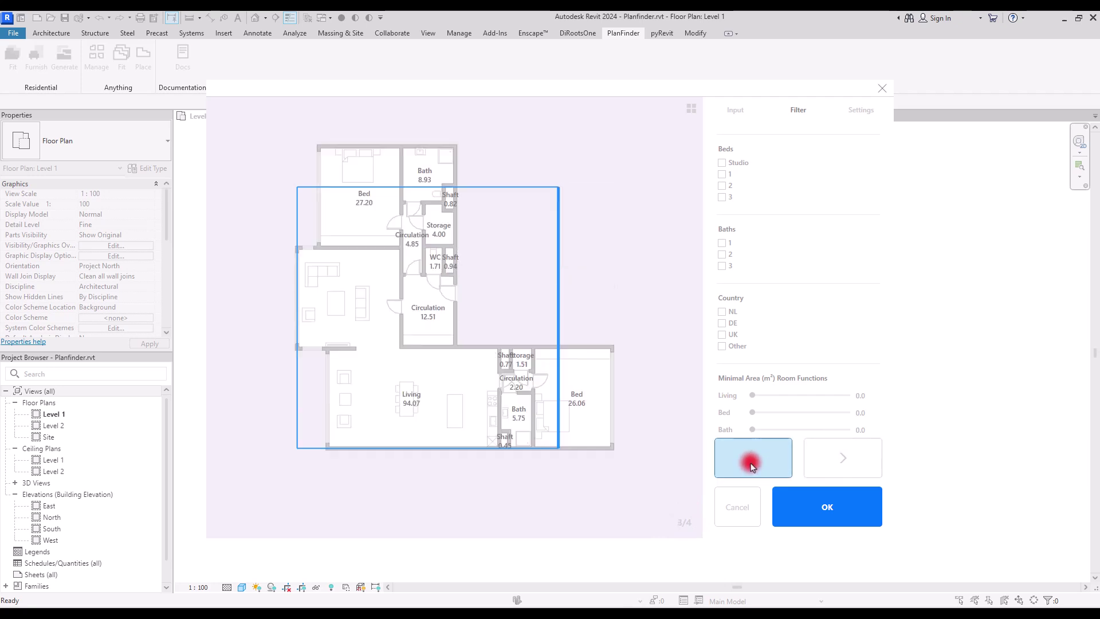
left_click(752, 466)
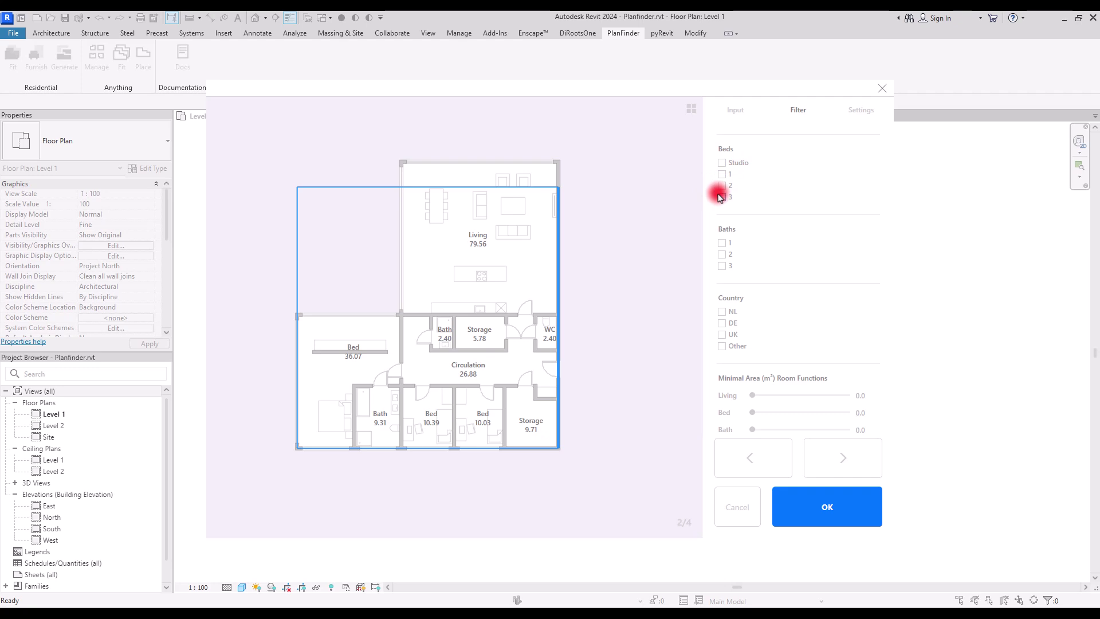
scroll(752, 318, "down", 1)
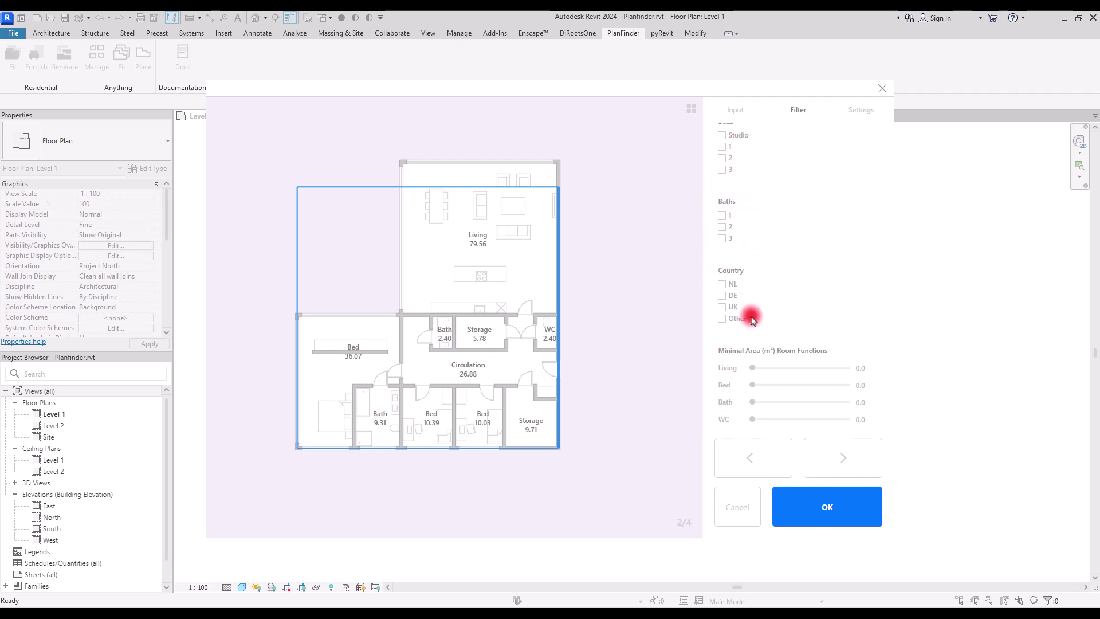
scroll(752, 275, "down", 5)
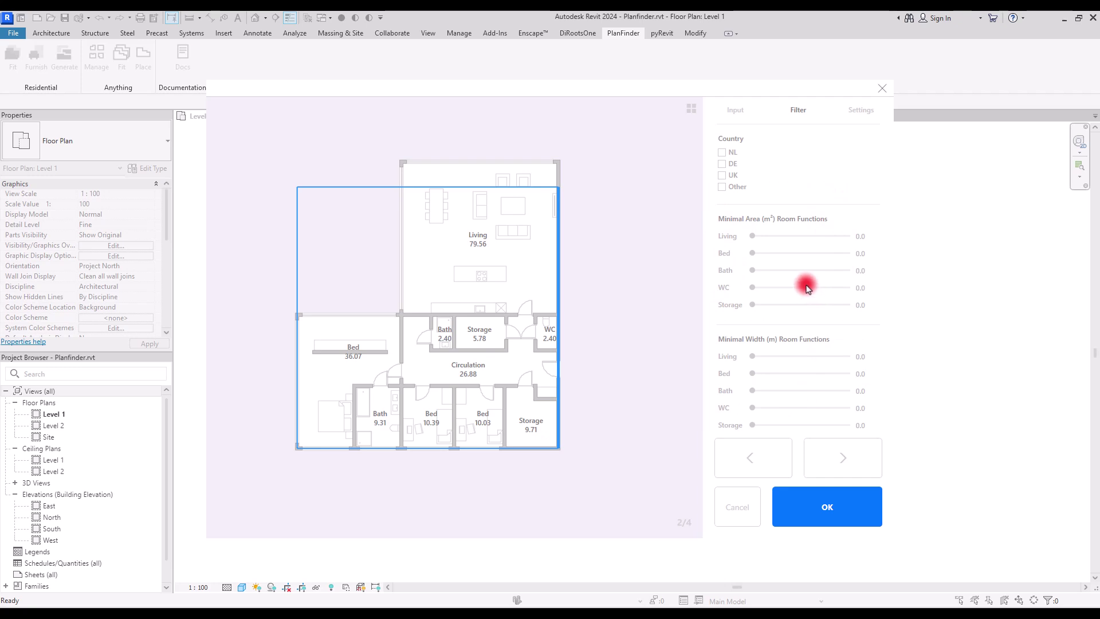
Step: Raise the minimum Living area to 36.7 m² in the Filter tab, then bring up Settings
mouse_move(756, 238)
left_mouse_down()
mouse_move(796, 238)
mouse_move(744, 255)
mouse_move(767, 256)
mouse_move(757, 308)
left_mouse_up()
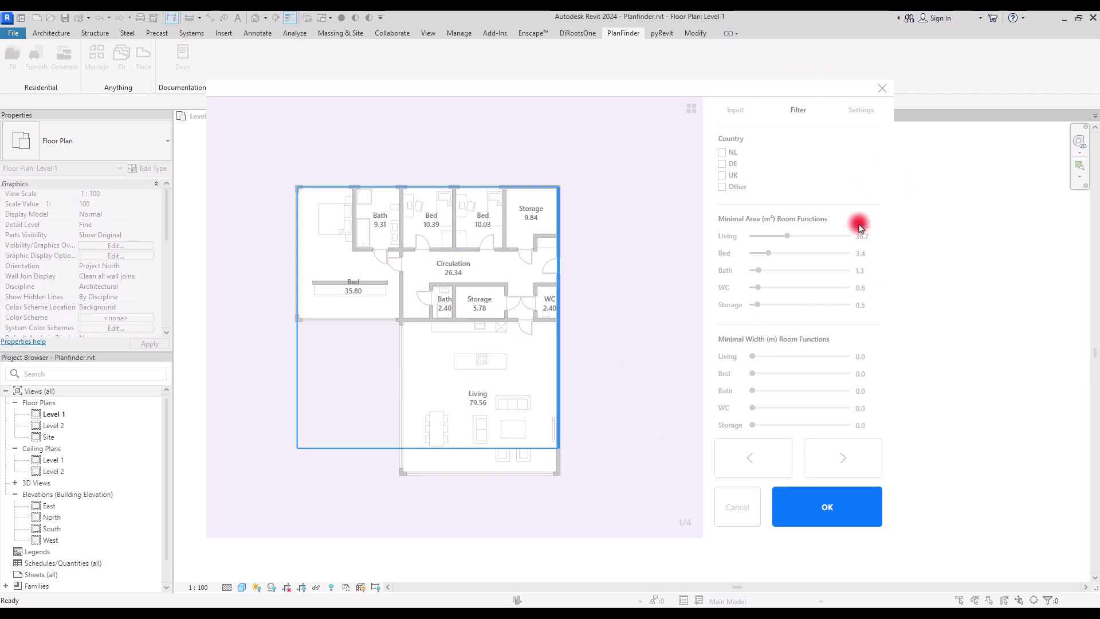
scroll(835, 302, "up", 2)
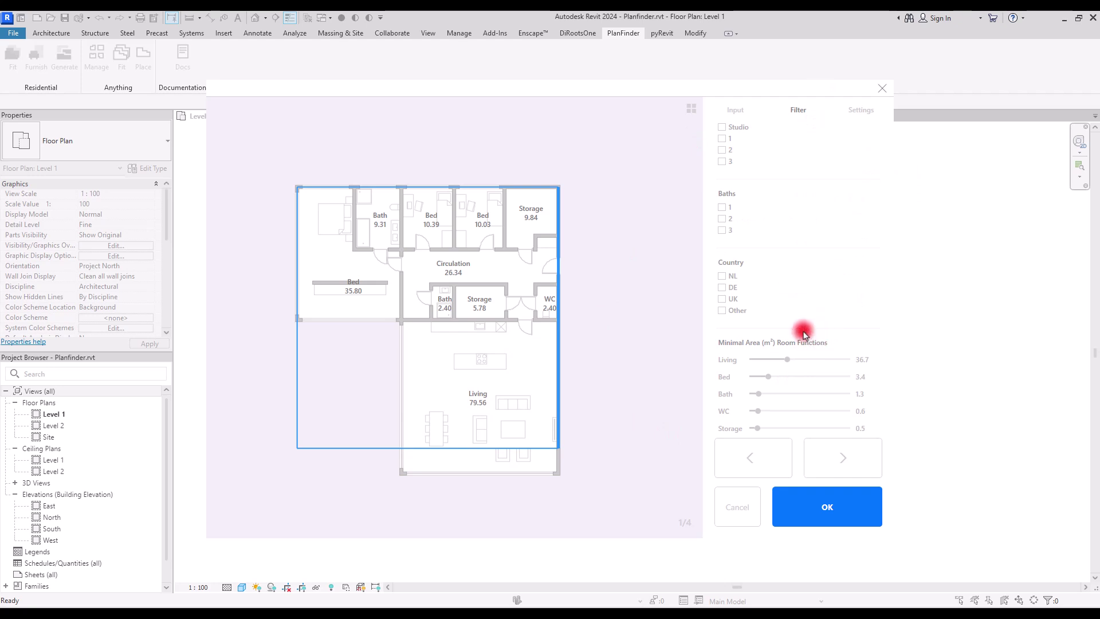
left_click(862, 109)
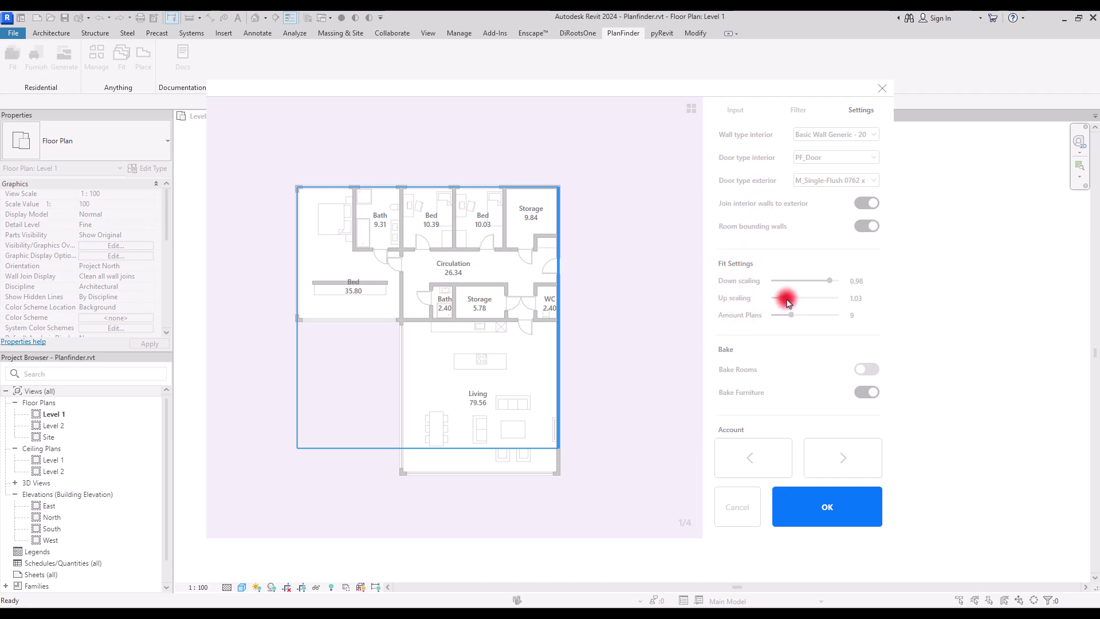
Step: Lower the Down scaling fit setting from 0.98 to 0.93
left_click_drag(831, 281, 808, 288)
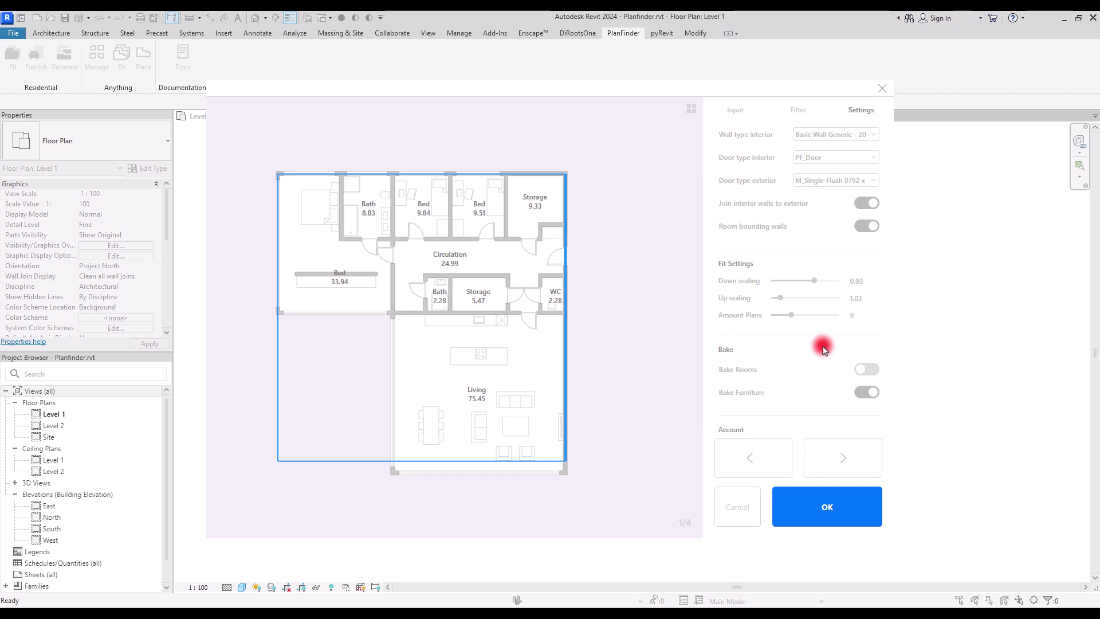
Step: Accept the refitted layout so its walls, doors and furniture fill the square area
left_click(830, 507)
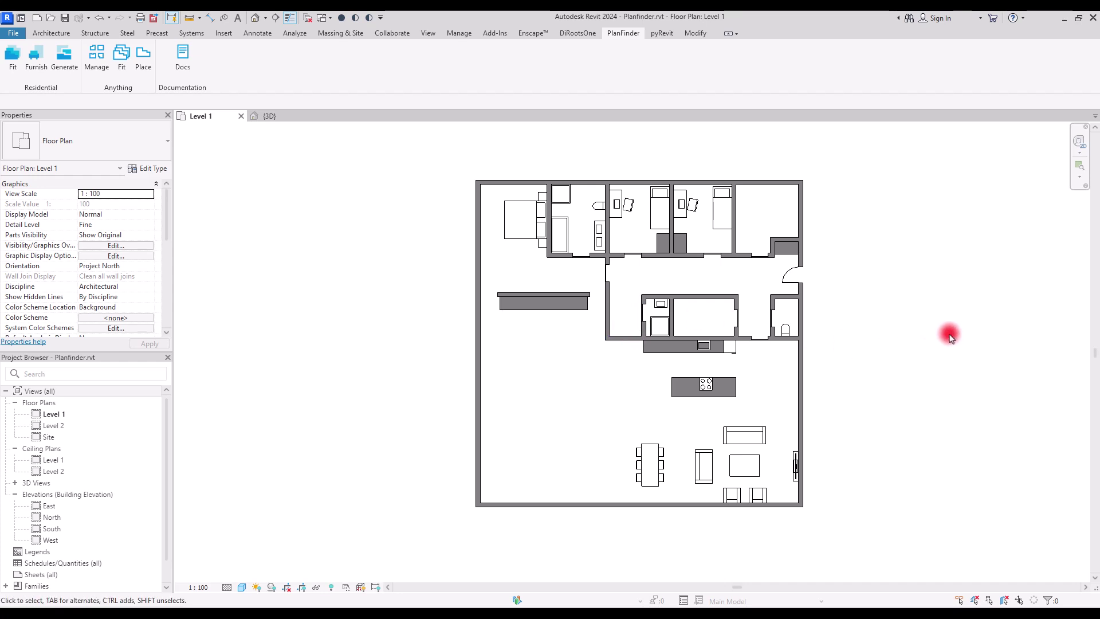
Step: Zoom and pan the Level 1 plan to frame the empty stepped five-room wall outline
scroll(412, 307, "up", 5)
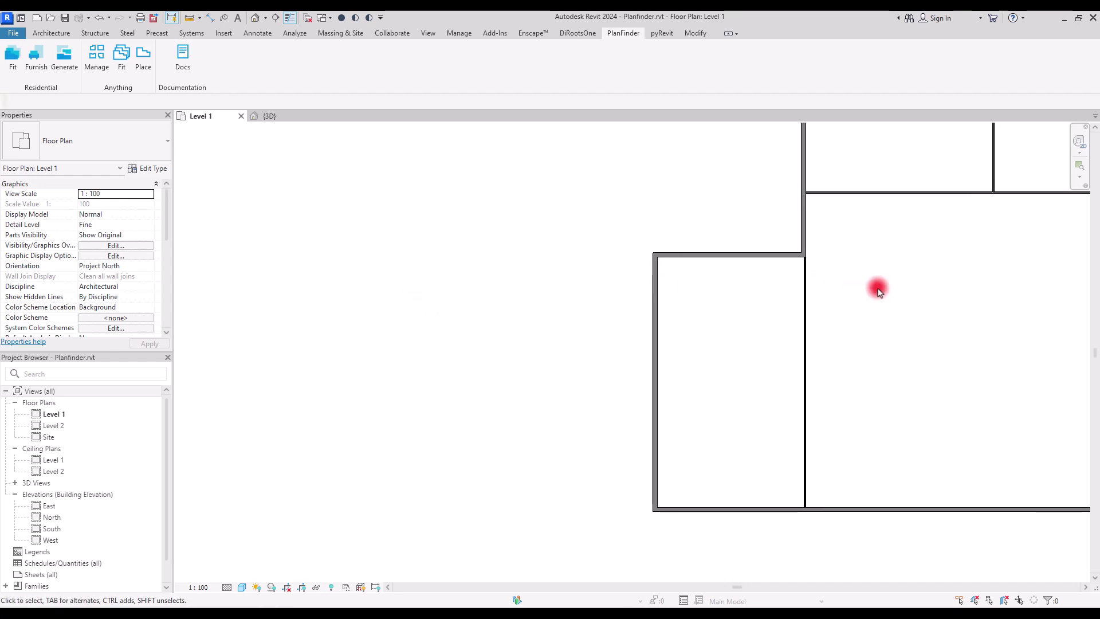
middle_click_drag(876, 288, 405, 327)
scroll(683, 290, "down", 2)
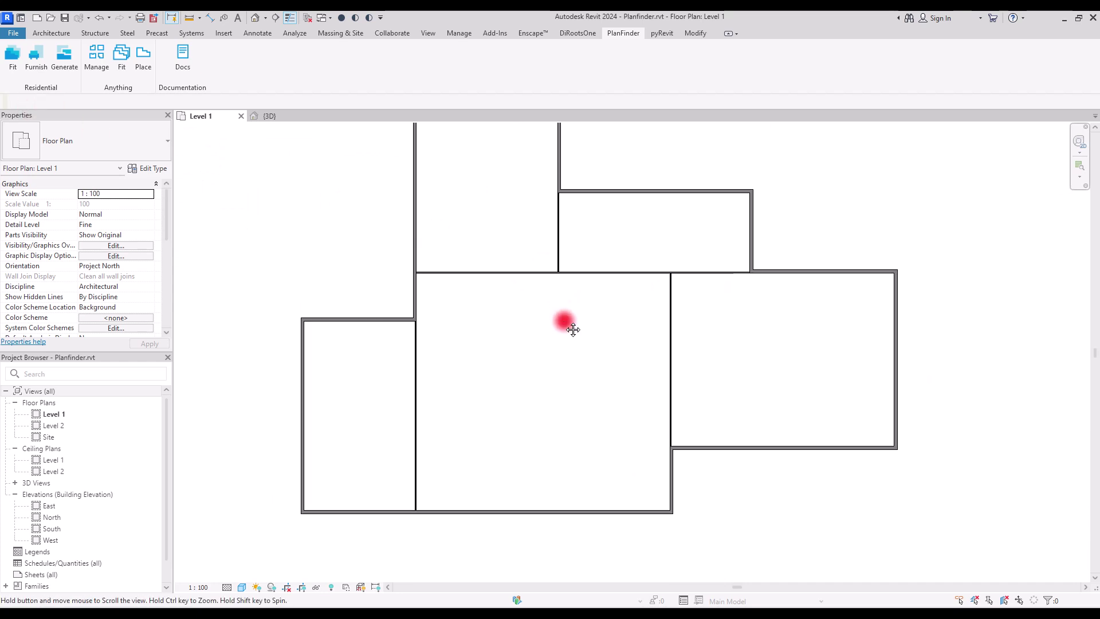
middle_click_drag(565, 321, 547, 351)
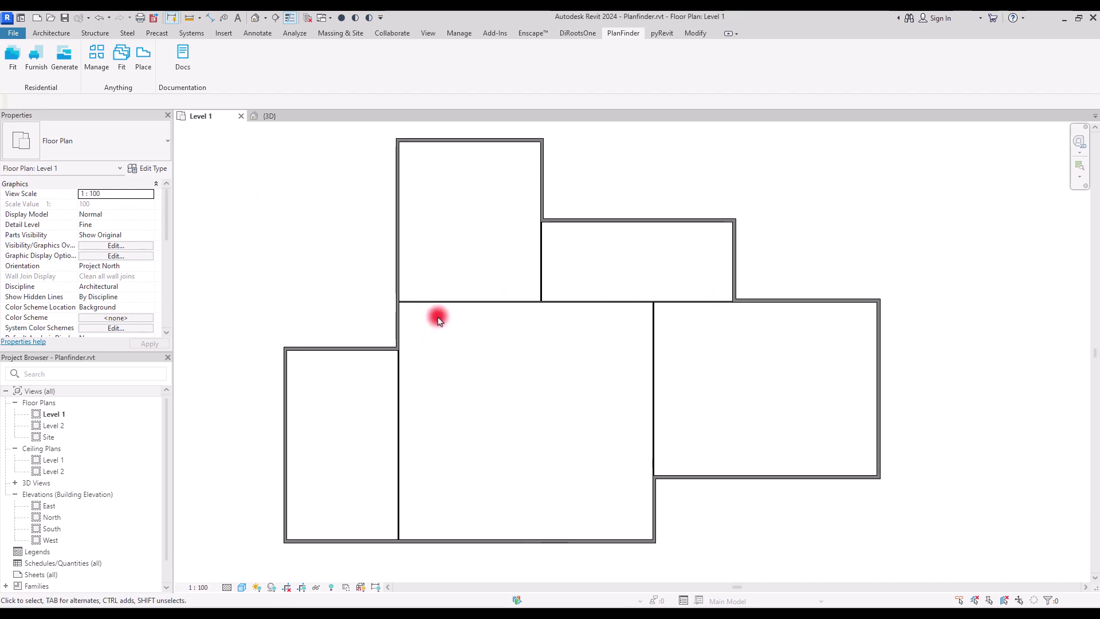
middle_click_drag(435, 318, 455, 337)
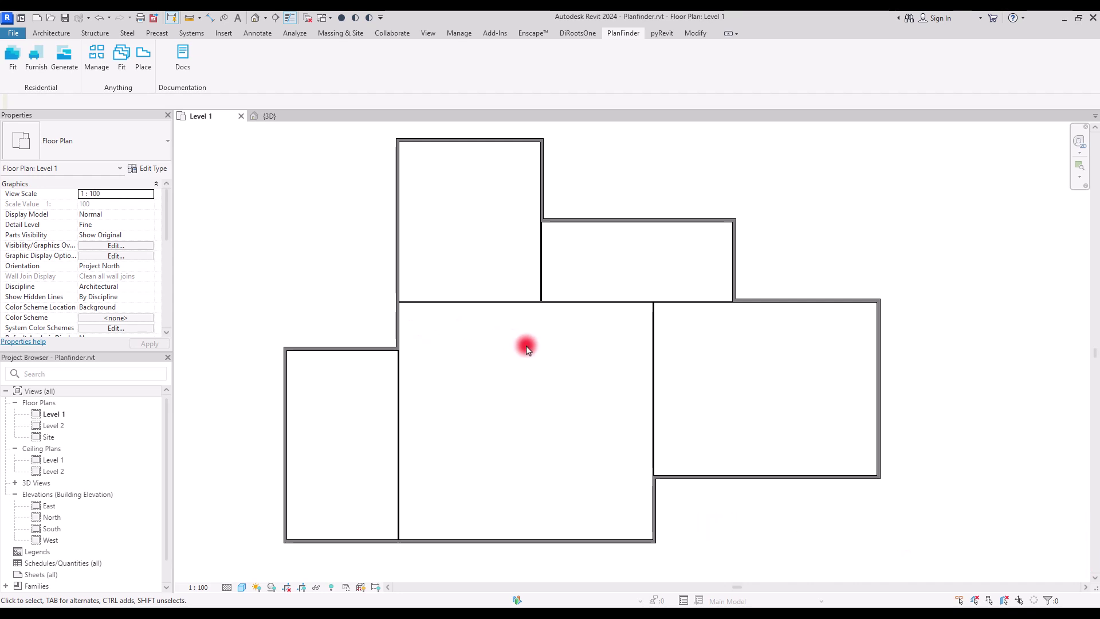
scroll(533, 348, "down", 1)
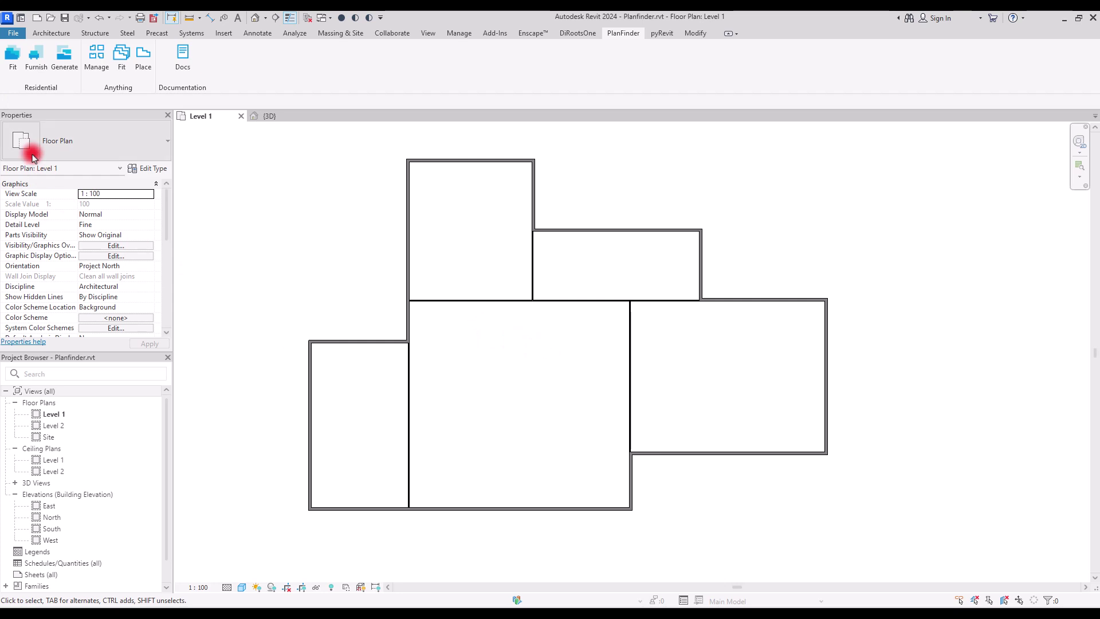
Step: Furnish an apartment from rooms 138 and 136 with the exterior wall marked as facade
left_click(33, 65)
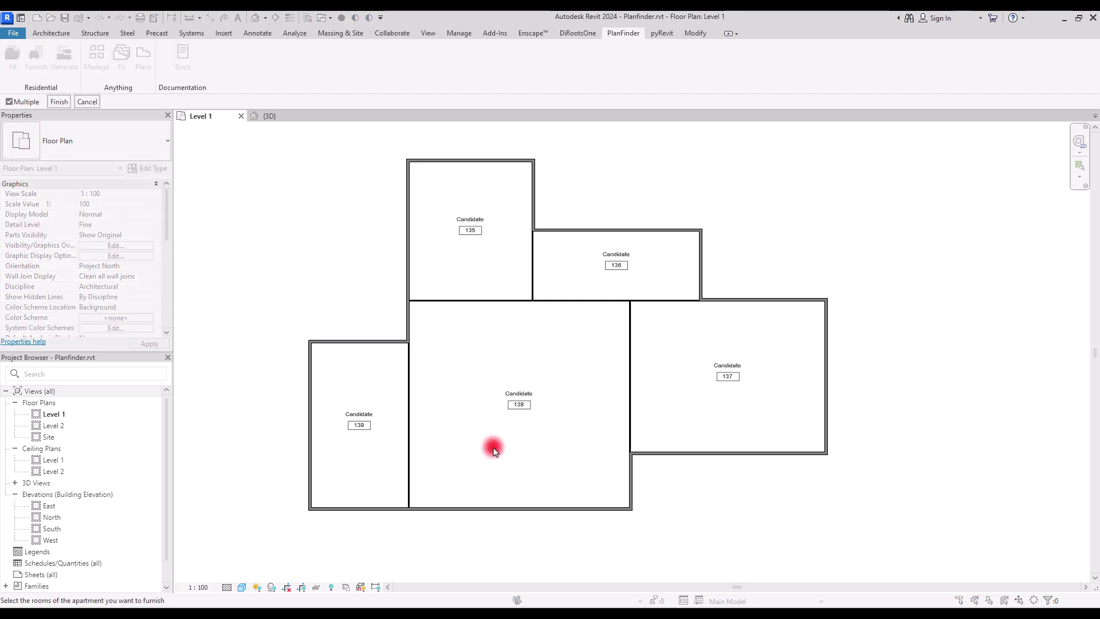
left_click(586, 339)
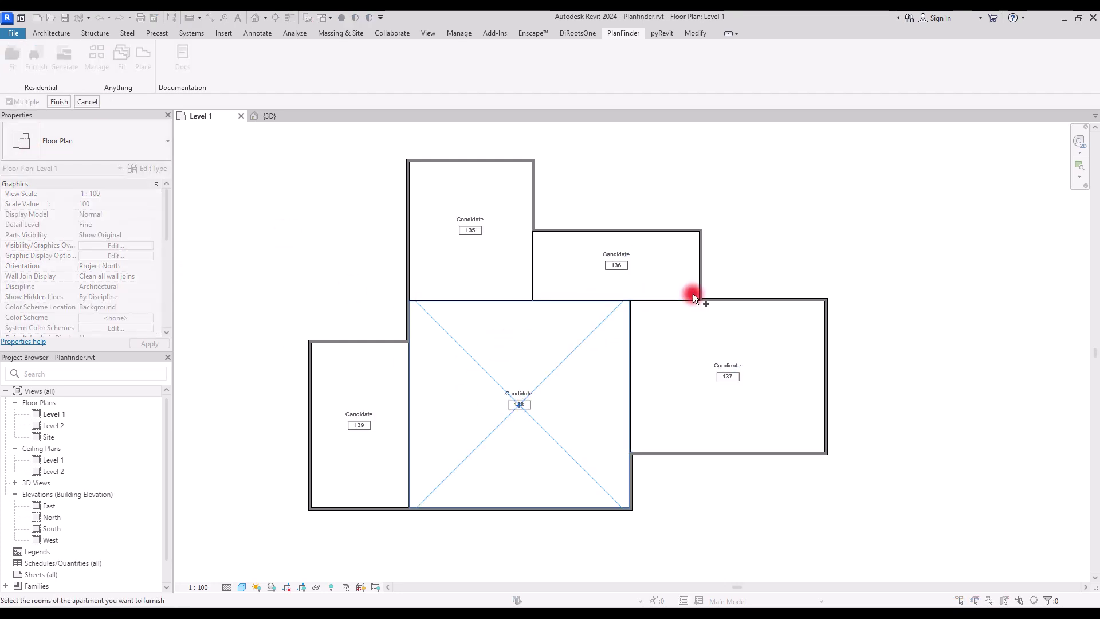
left_click(642, 242)
left_click(57, 102)
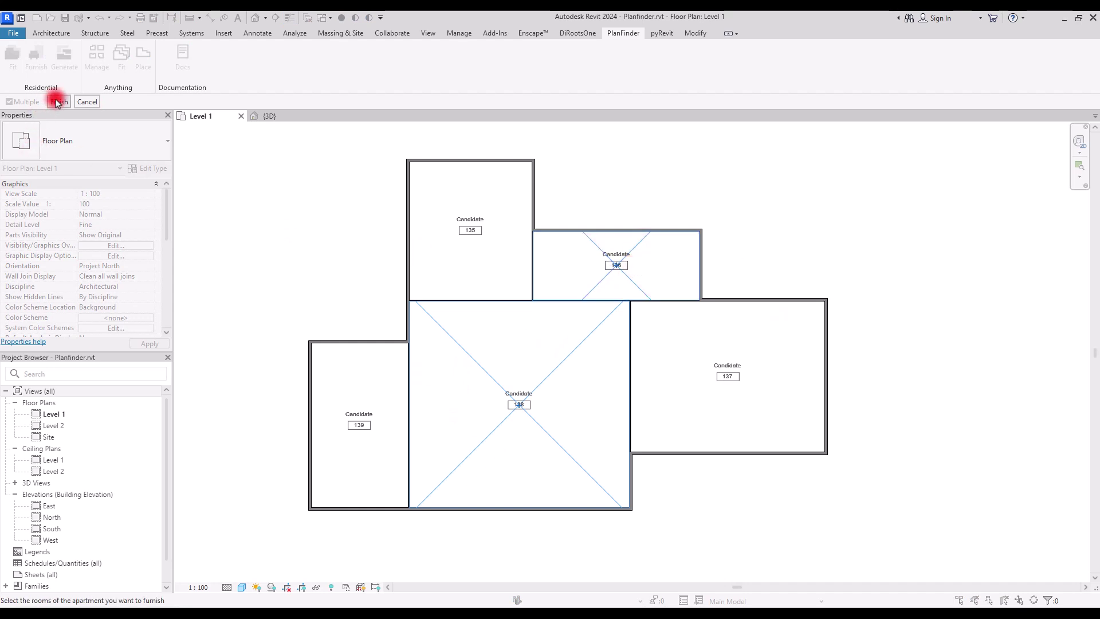
left_click(611, 231)
left_click(58, 102)
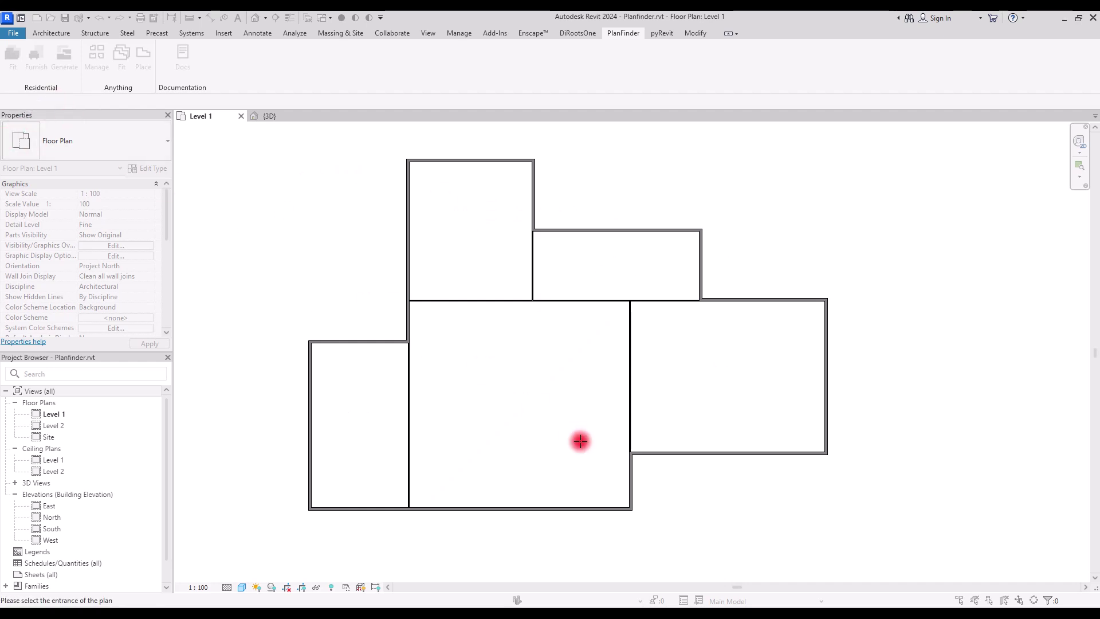
Step: Mark the apartment entrance and accept the generated Living/Bath furnishing layout
left_click(514, 384)
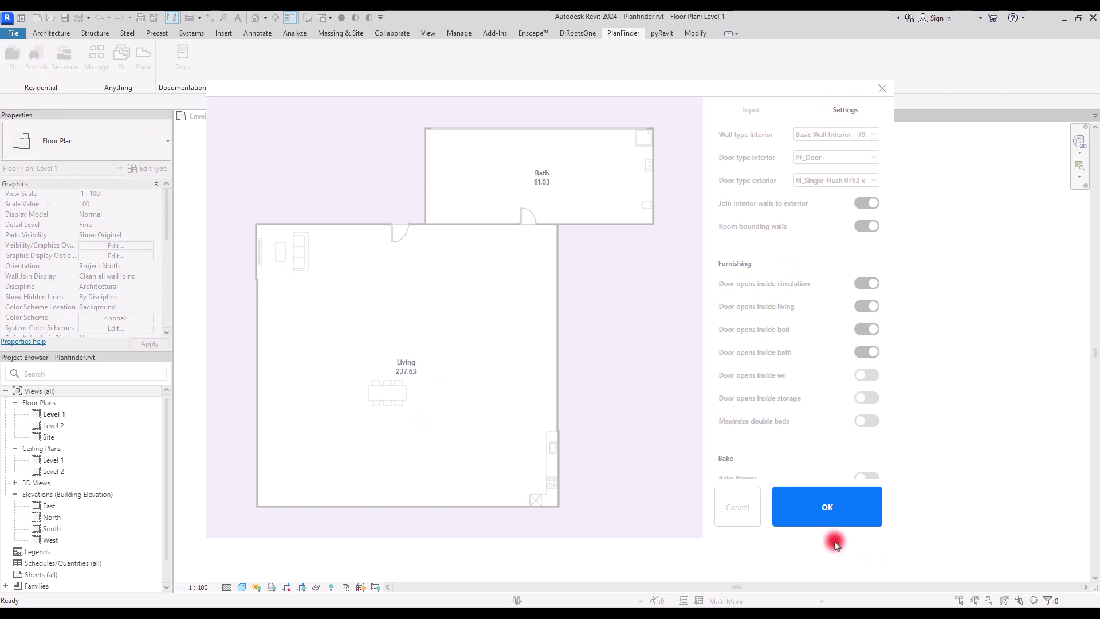
left_click(835, 509)
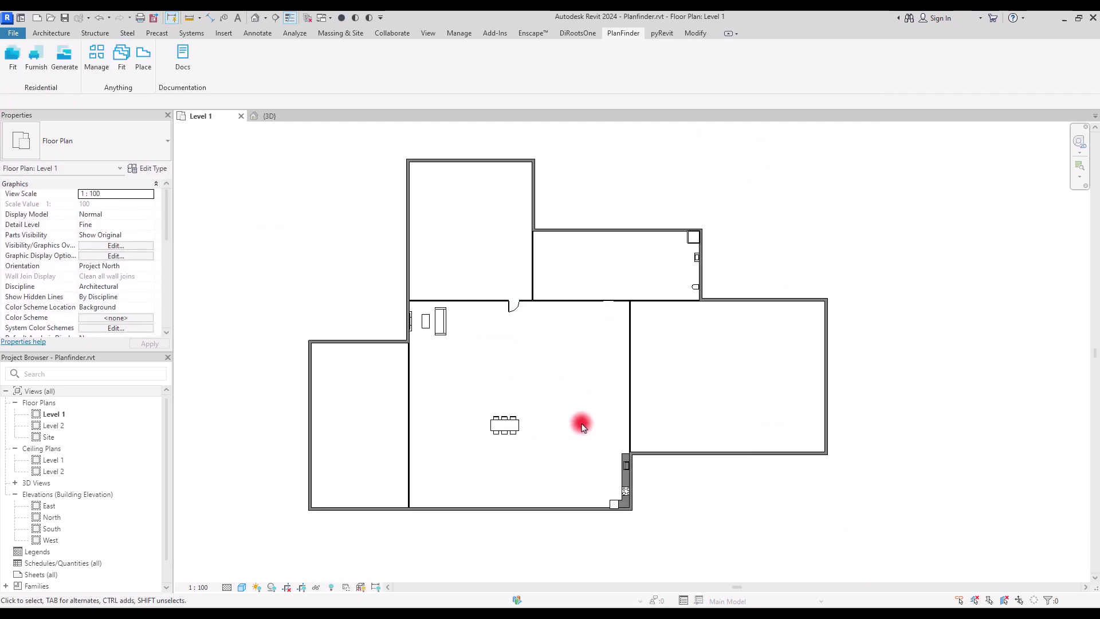
Step: Zoom and pan across Level 1 to centre the furnished house plan on the left
scroll(573, 386, "down", 2)
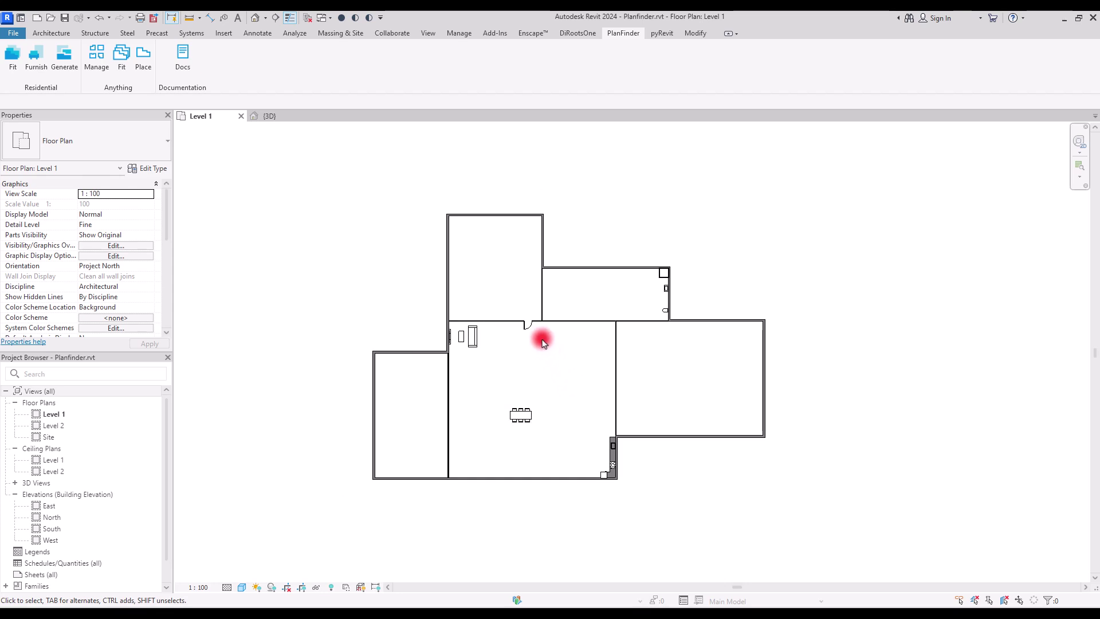
middle_click_drag(317, 297, 752, 235)
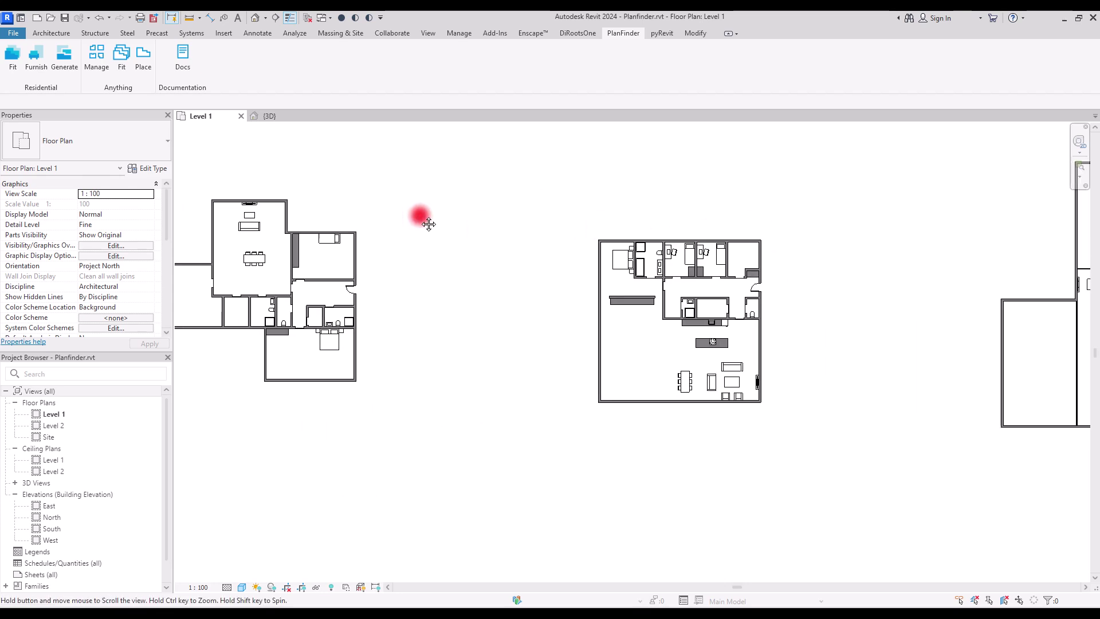
scroll(524, 226, "up", 4)
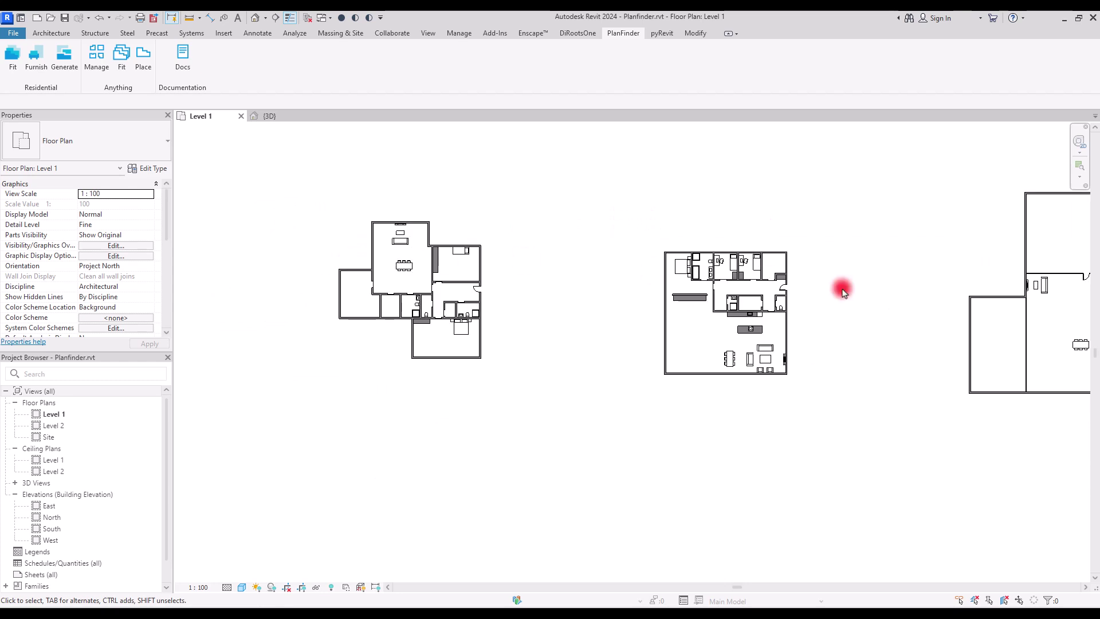
middle_click_drag(842, 287, 277, 278)
scroll(385, 251, "up", 4)
middle_click_drag(362, 265, 479, 343)
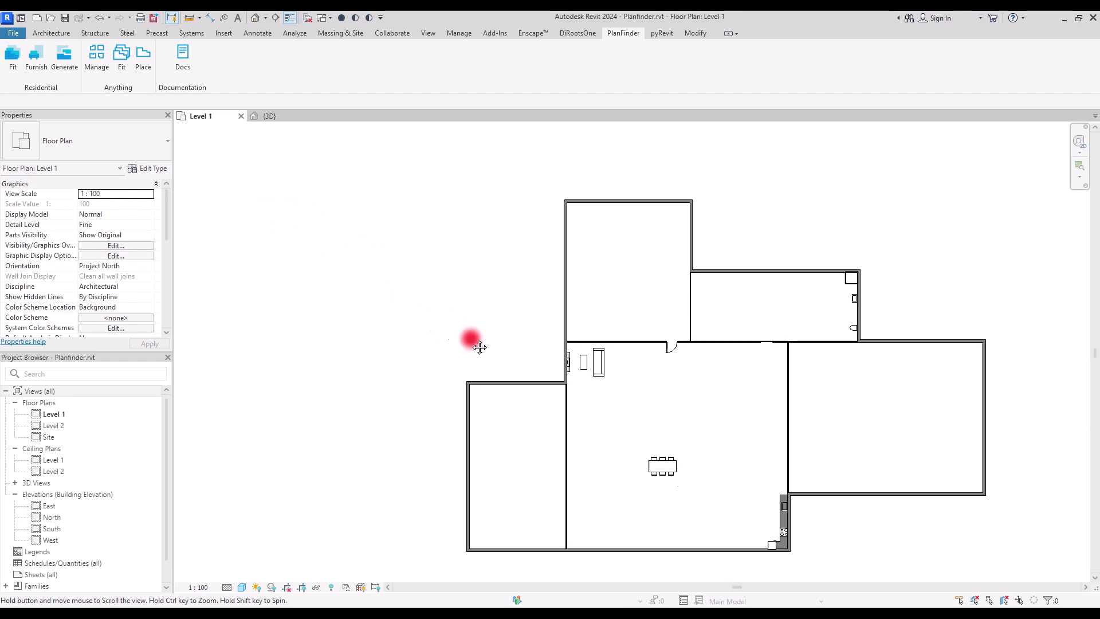
scroll(496, 221, "down", 3)
middle_click_drag(496, 221, 700, 214)
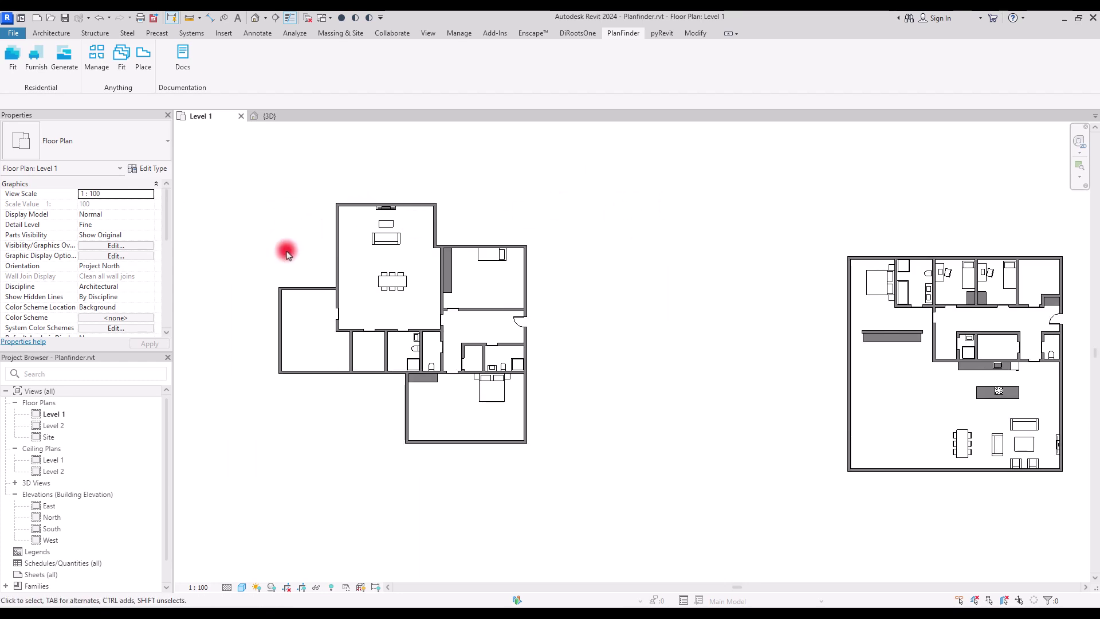
scroll(278, 254, "up", 2)
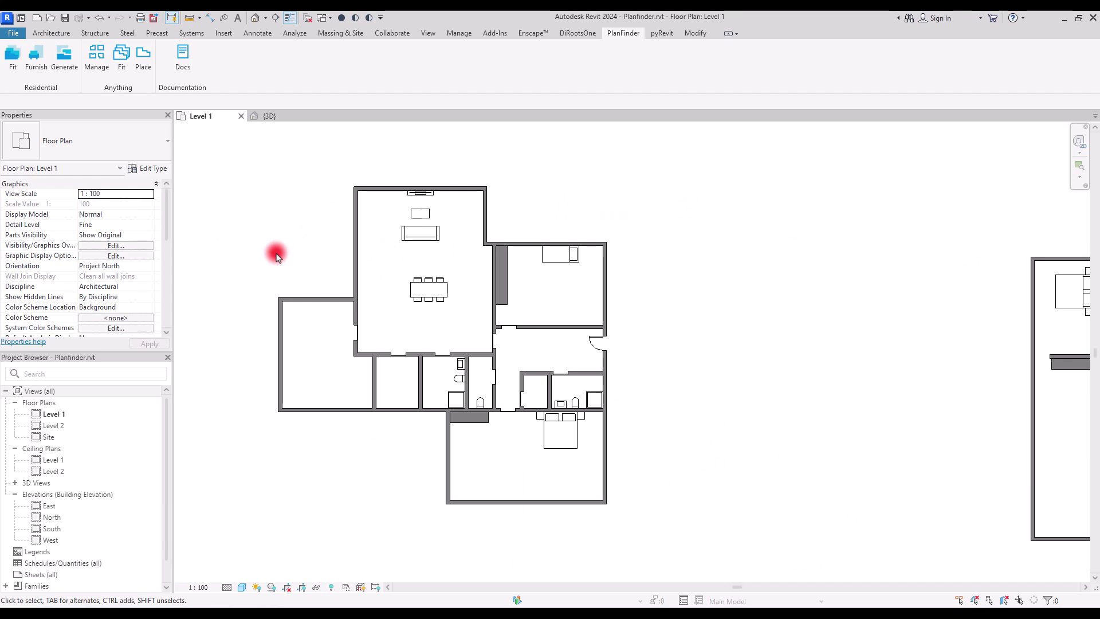